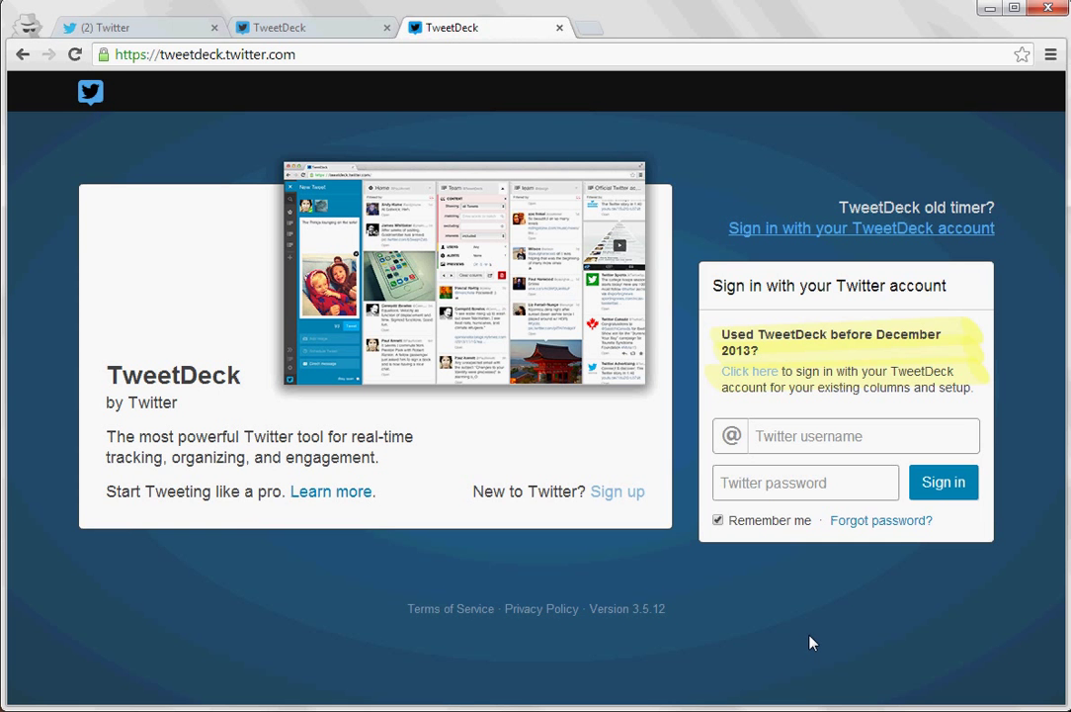
# Switch from the TweetDeck sign-in page to the '(2) Twitter' tab showing the home feed.
pyautogui.click(154, 34)
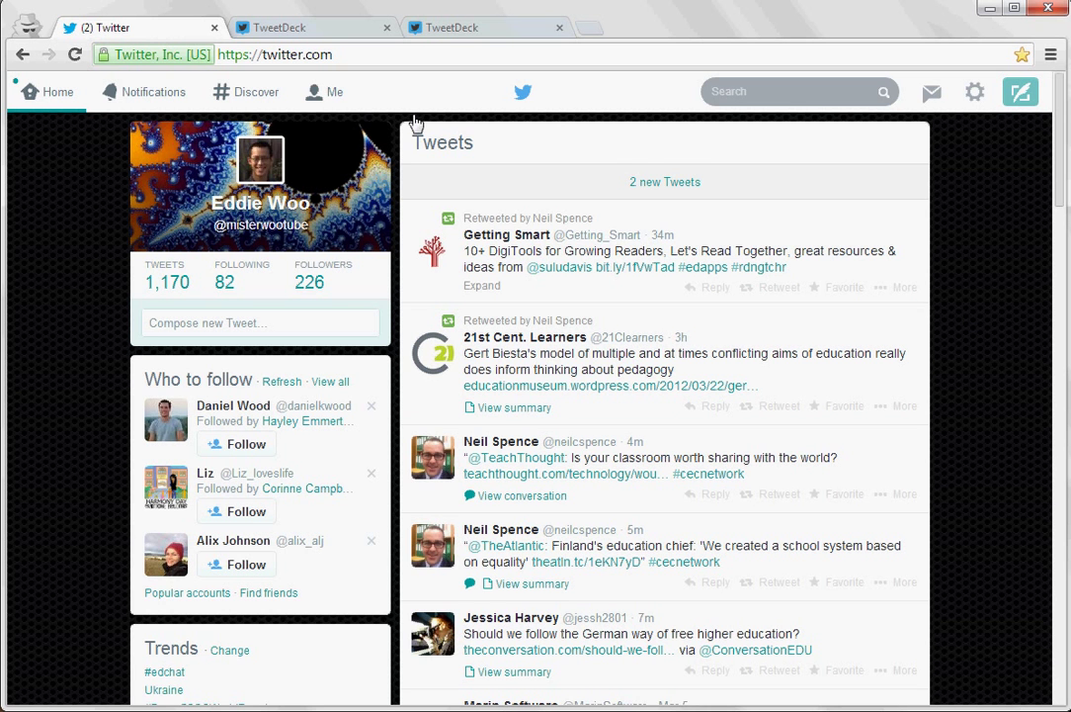
# Open your own profile page and scroll through it.
pyautogui.click(312, 96)
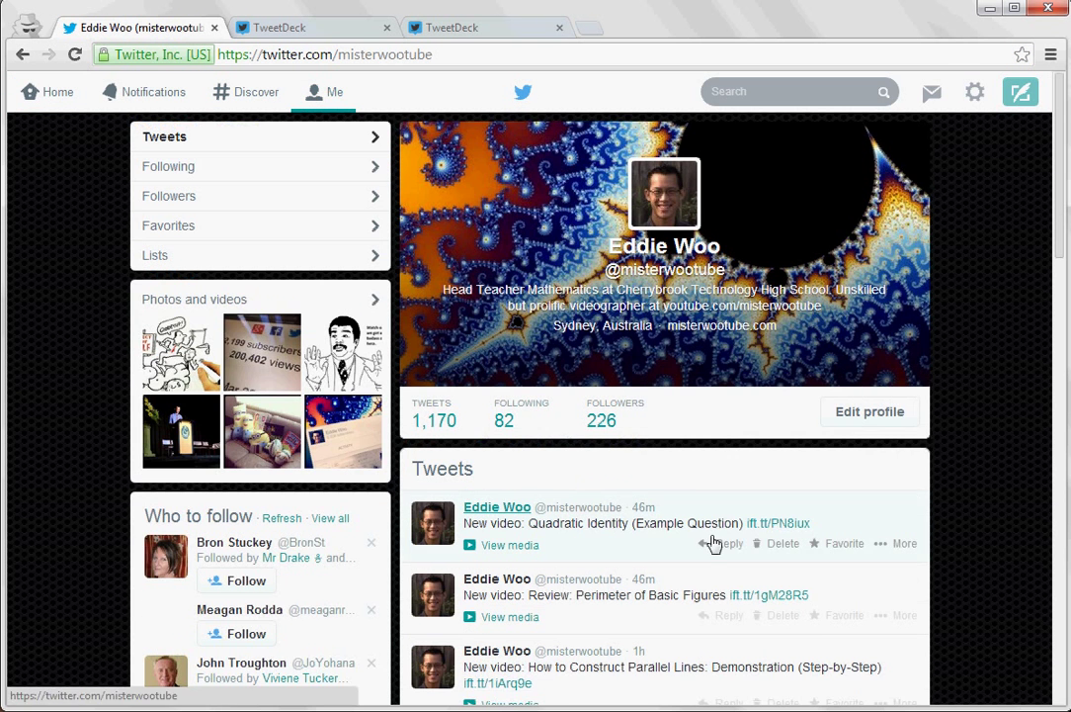
pyautogui.scroll(-4, 785, 528)
pyautogui.scroll(4, 782, 514)
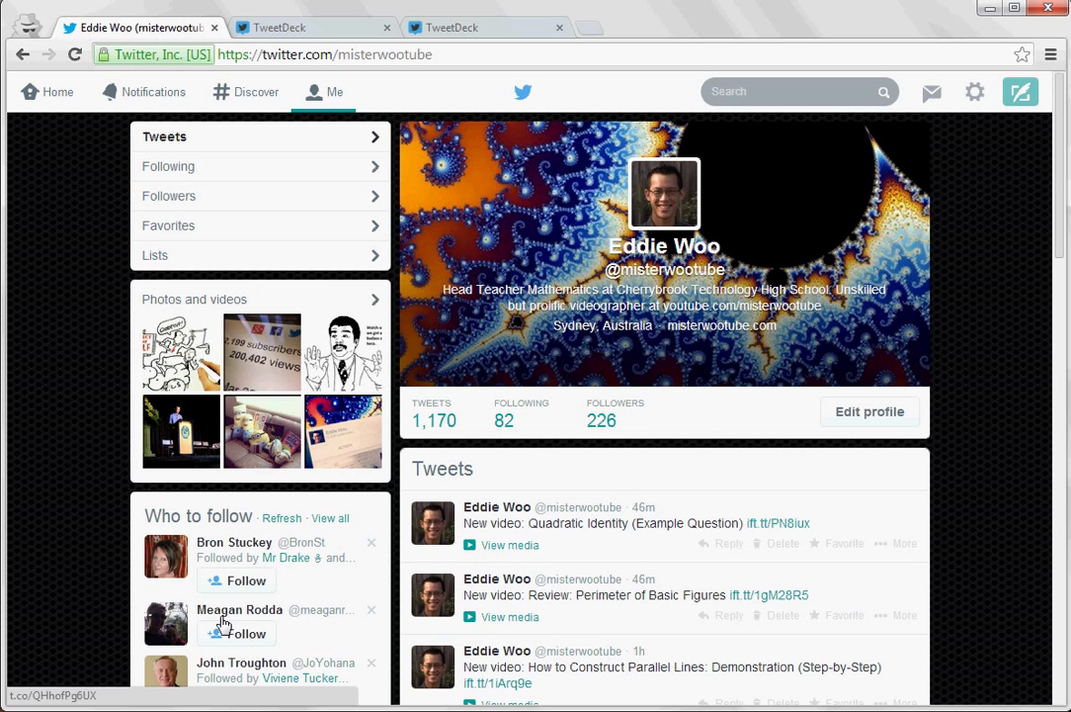
# Review the Notifications interactions, then return to Home and select the Search box.
pyautogui.click(151, 99)
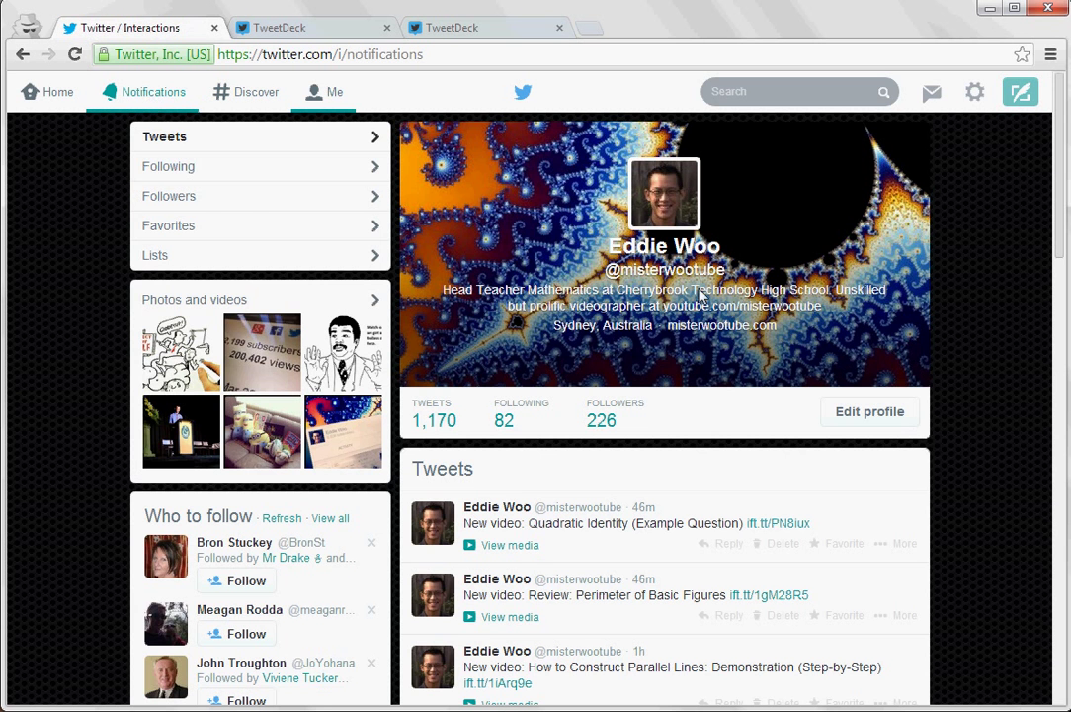
pyautogui.scroll(-4, 997, 333)
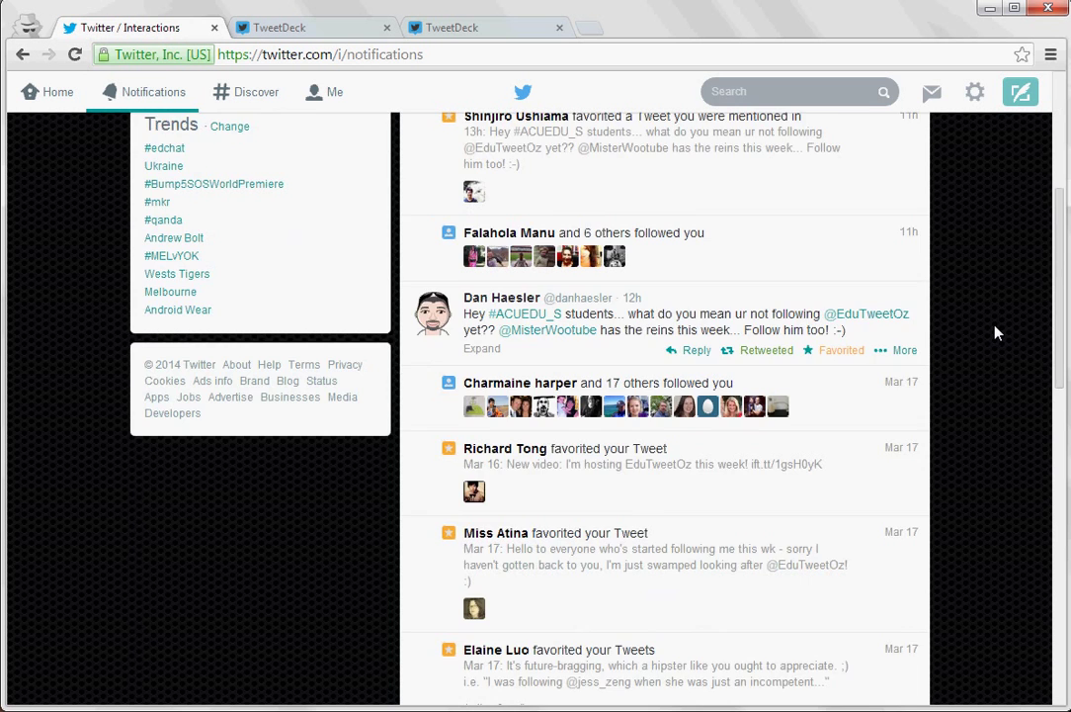
pyautogui.scroll(-4, 996, 333)
pyautogui.scroll(8, 997, 333)
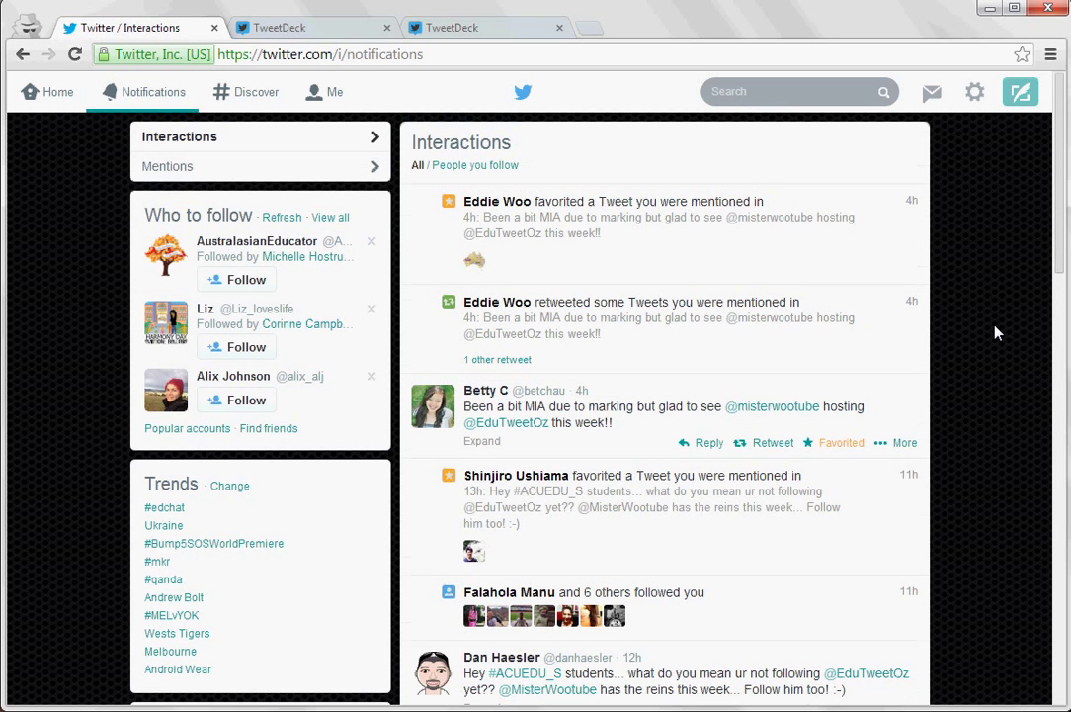
pyautogui.click(37, 96)
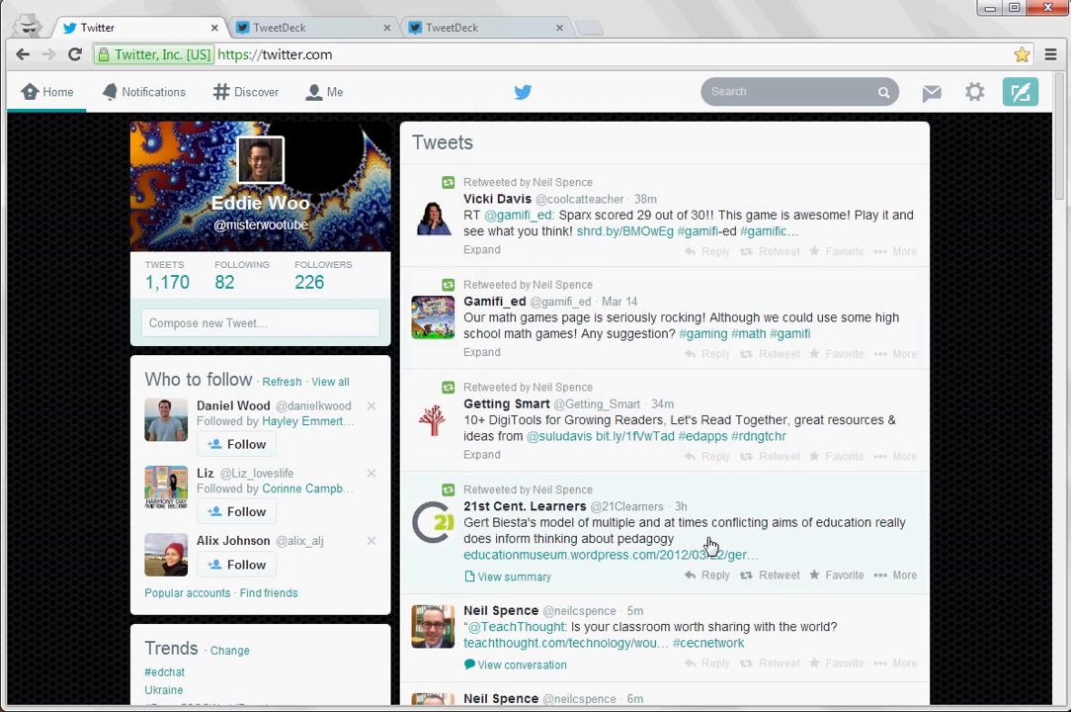
pyautogui.click(326, 92)
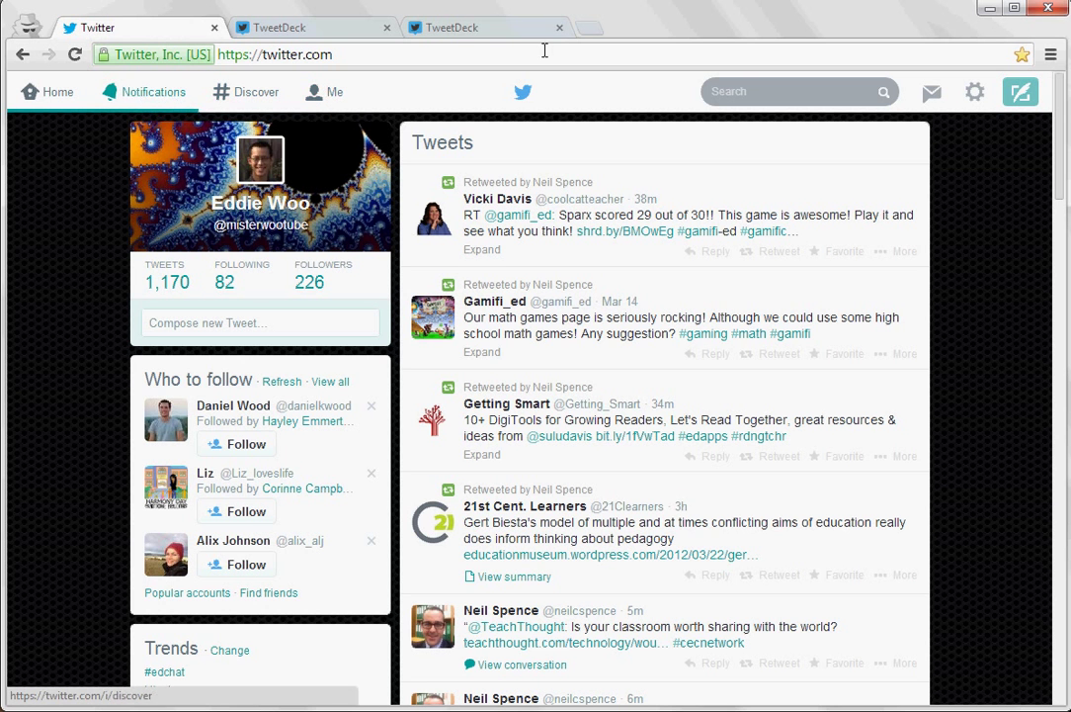
# Search Twitter for #edutweetoz.
pyautogui.click(748, 91)
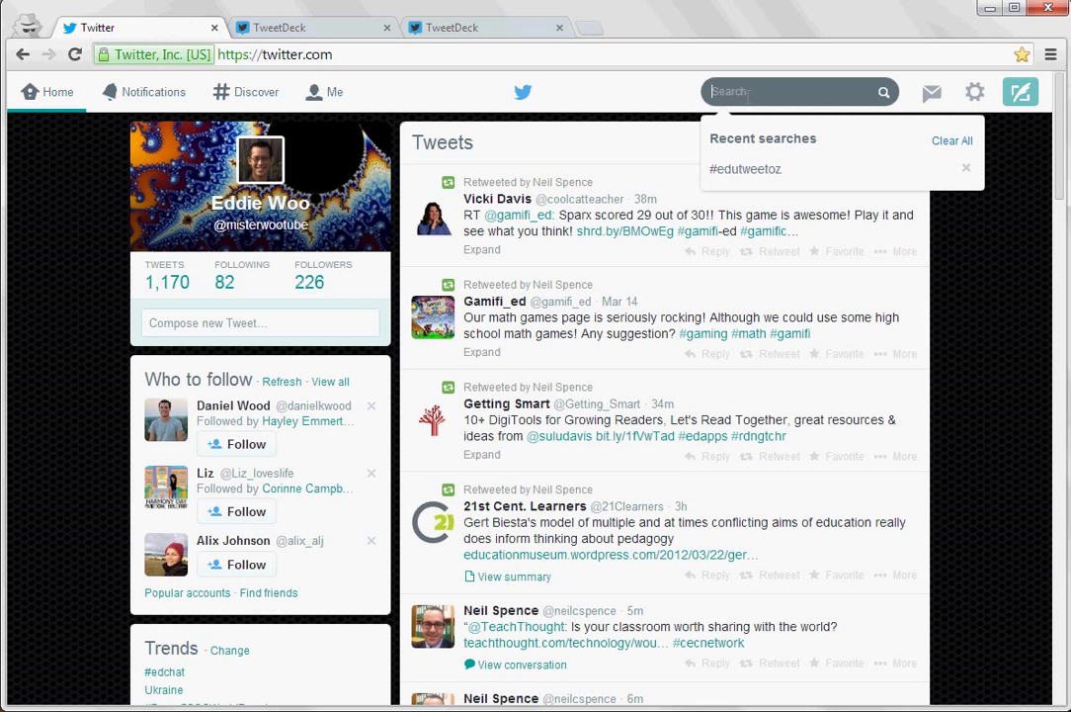
pyautogui.write('#')
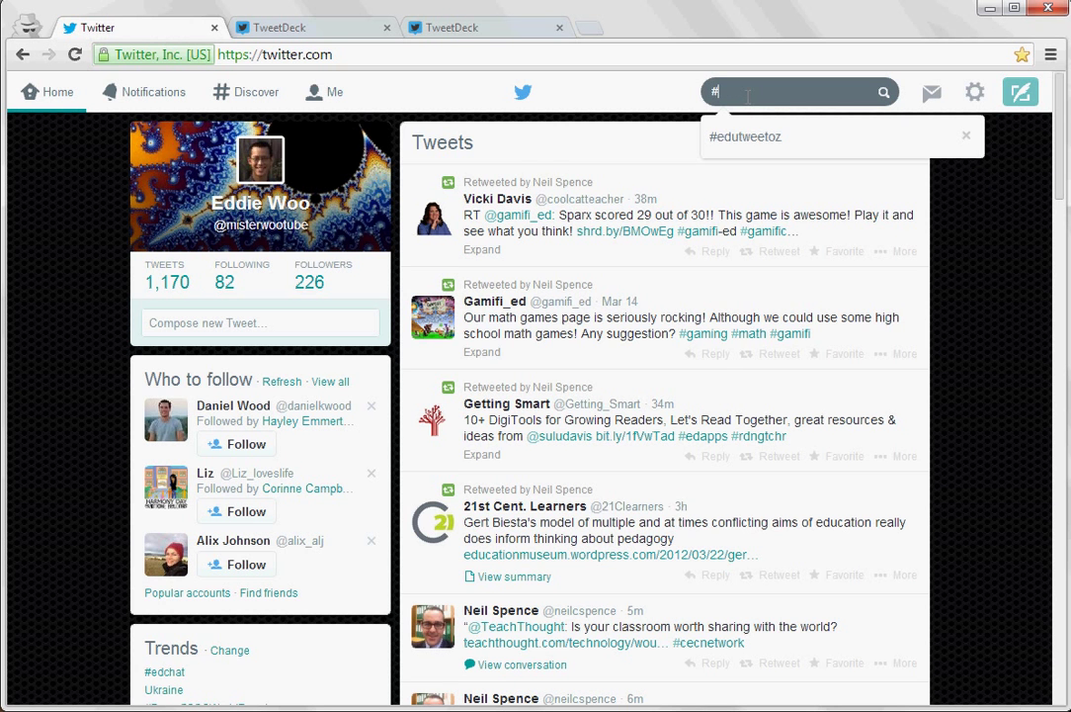
pyautogui.write('edutweetoz')
pyautogui.press('Return')
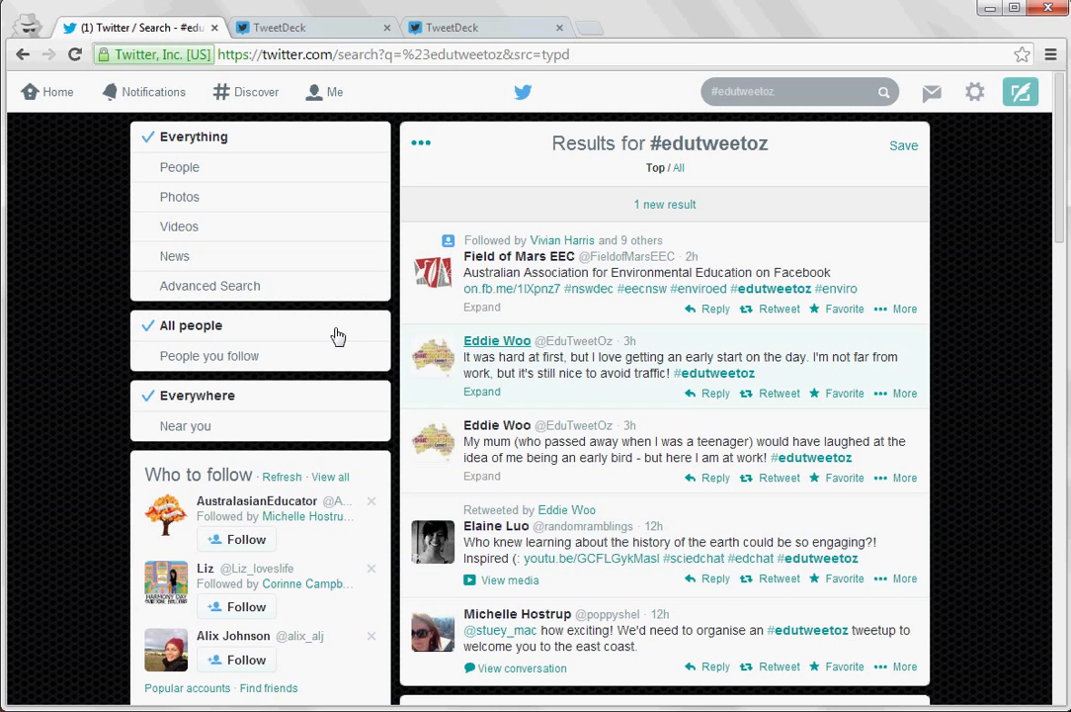
# Visit Notifications, then rerun #edutweetoz from Recent searches.
pyautogui.click(168, 96)
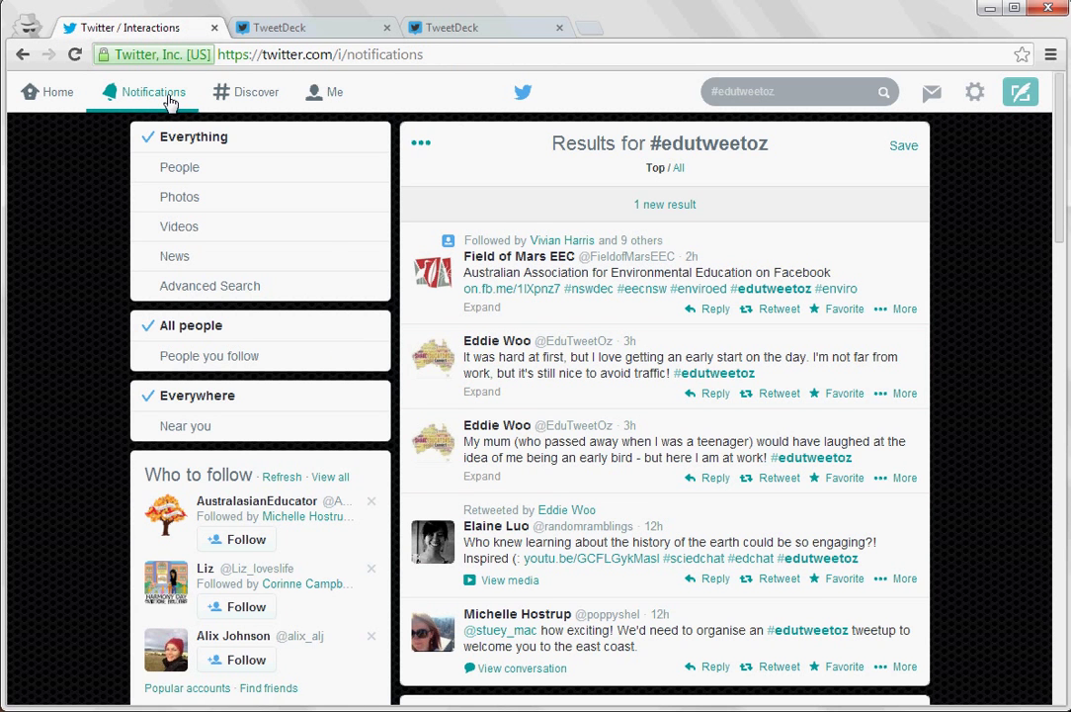
pyautogui.click(796, 99)
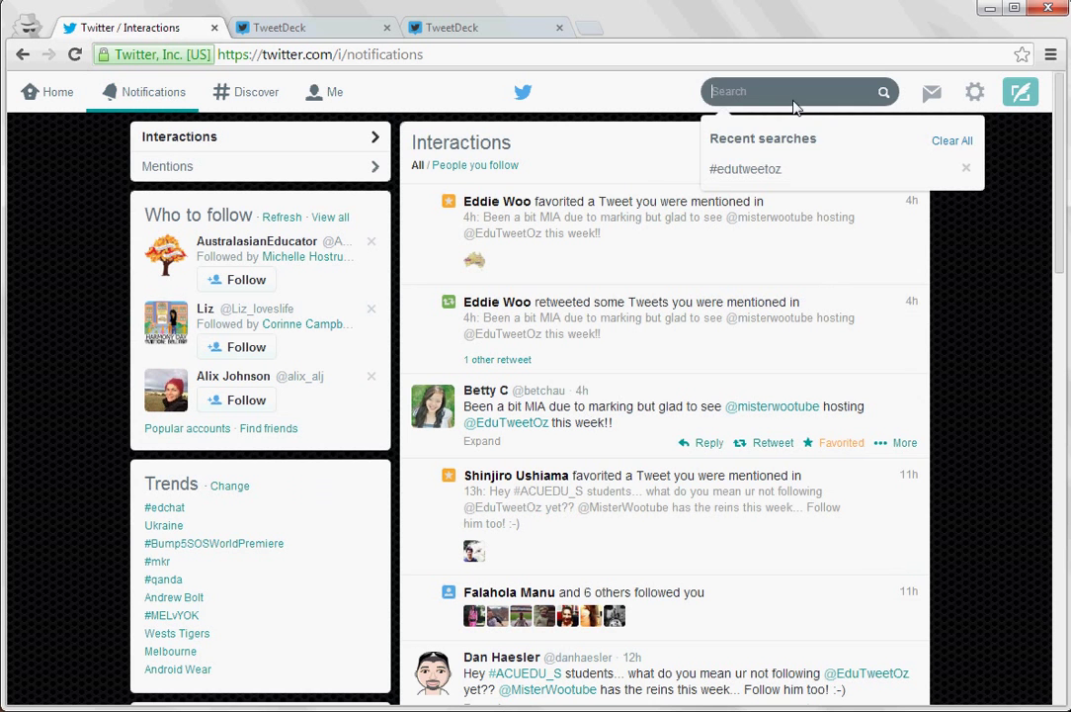
pyautogui.click(798, 172)
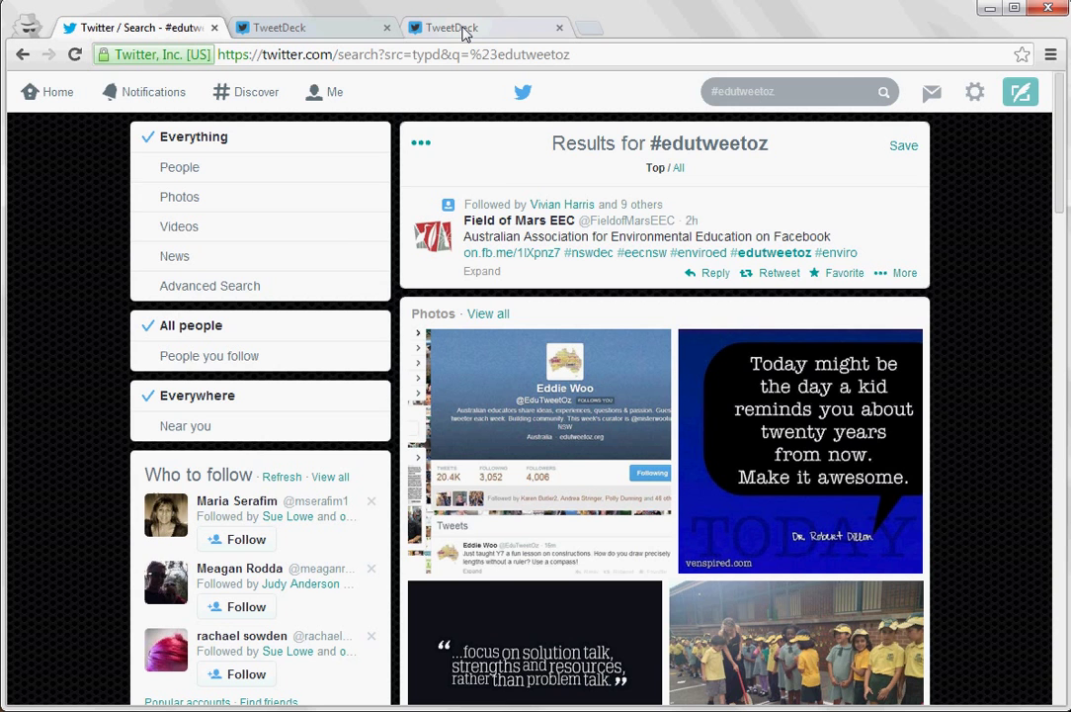
# Enter the account username on the duplicate TweetDeck sign-in tab, then close that tab.
pyautogui.click(464, 32)
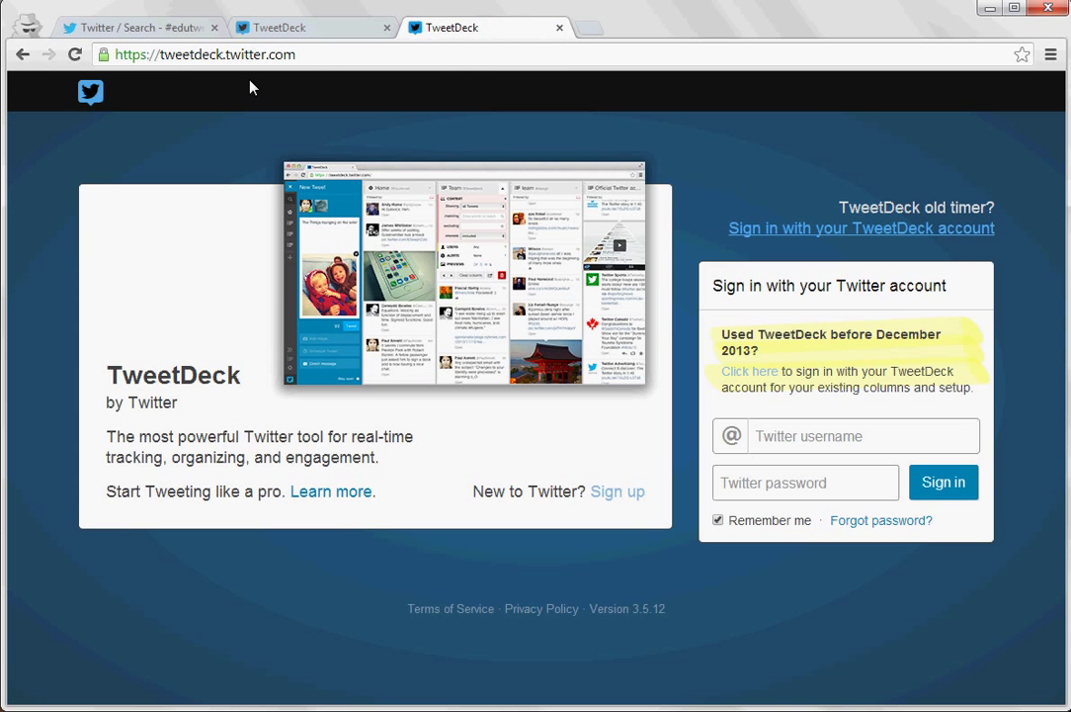
pyautogui.click(871, 441)
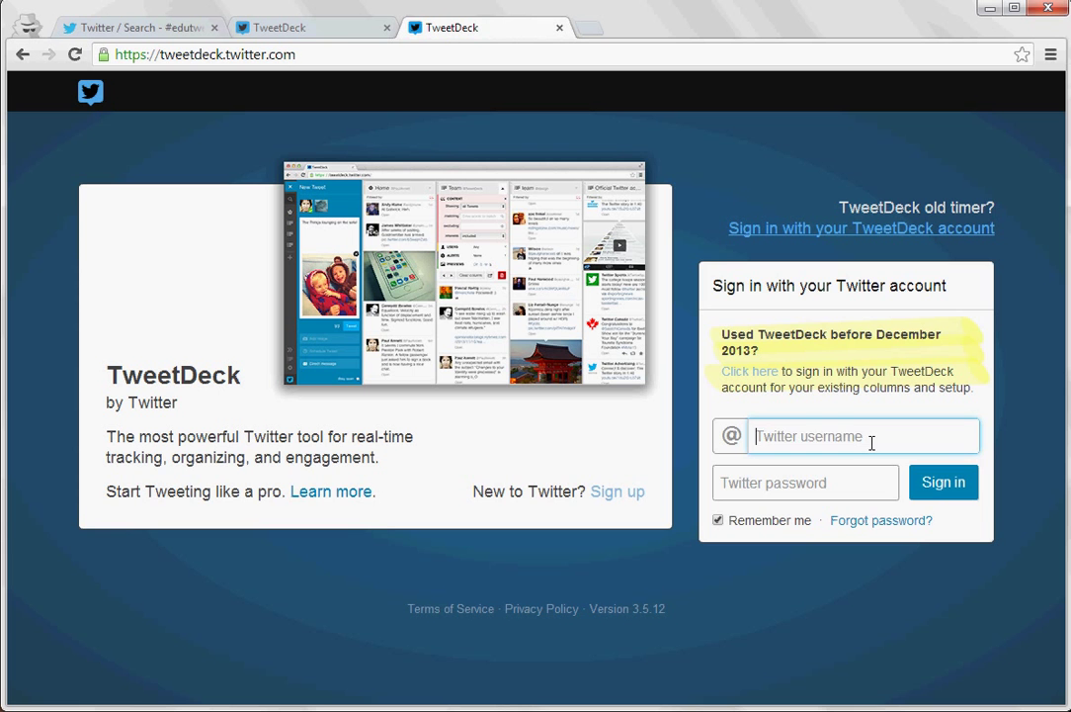
pyautogui.write('misterwootube')
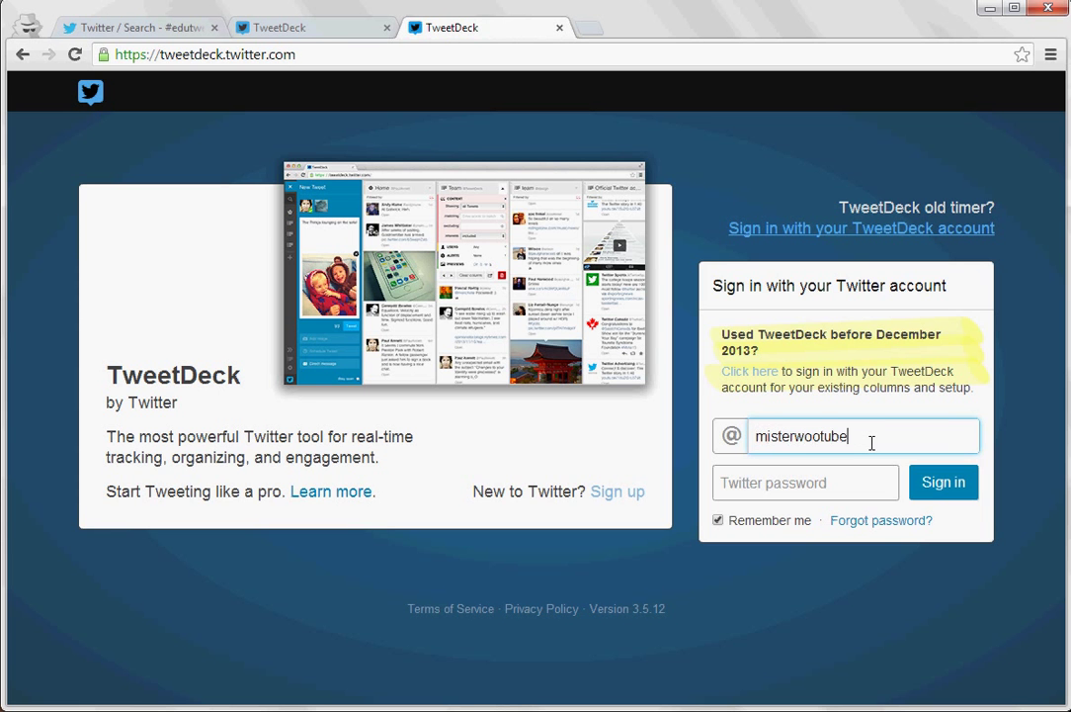
pyautogui.press('Tab')
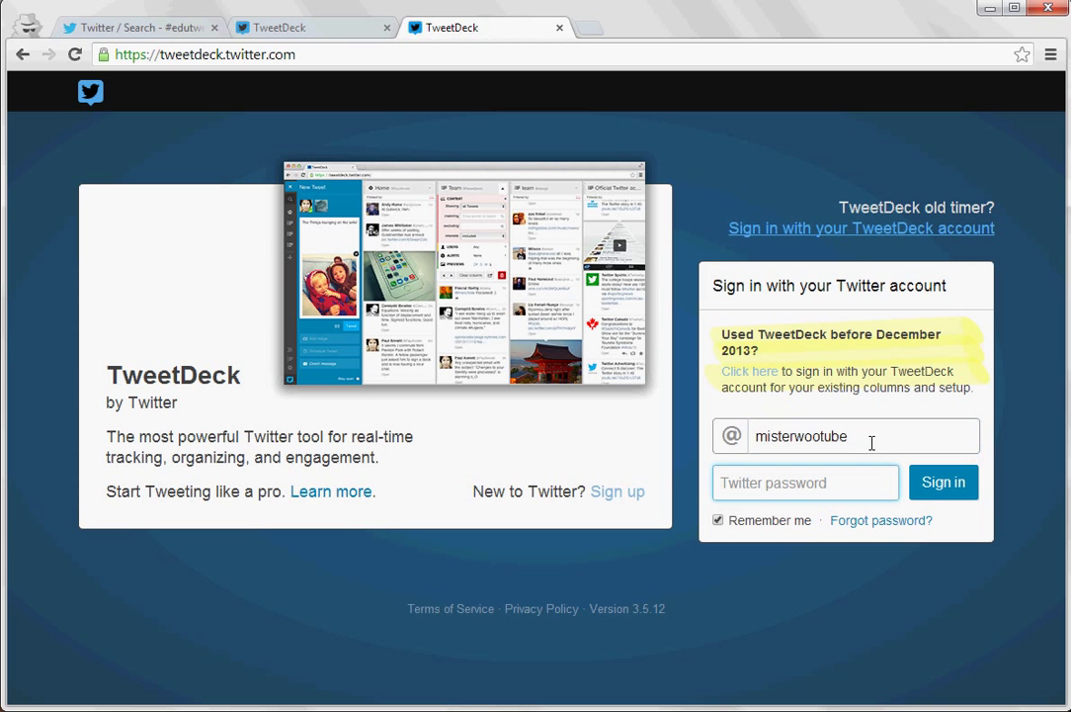
pyautogui.click(560, 27)
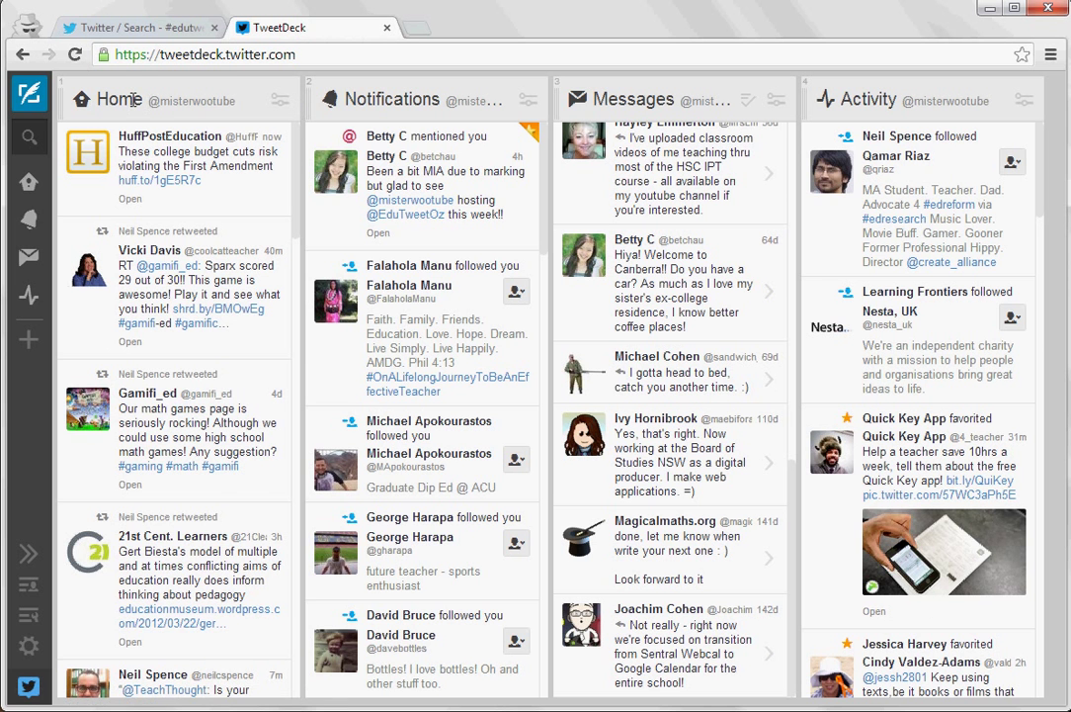
# Return the Twitter tab from the #edutweetoz results to the Home timeline.
pyautogui.click(141, 28)
pyautogui.click(42, 95)
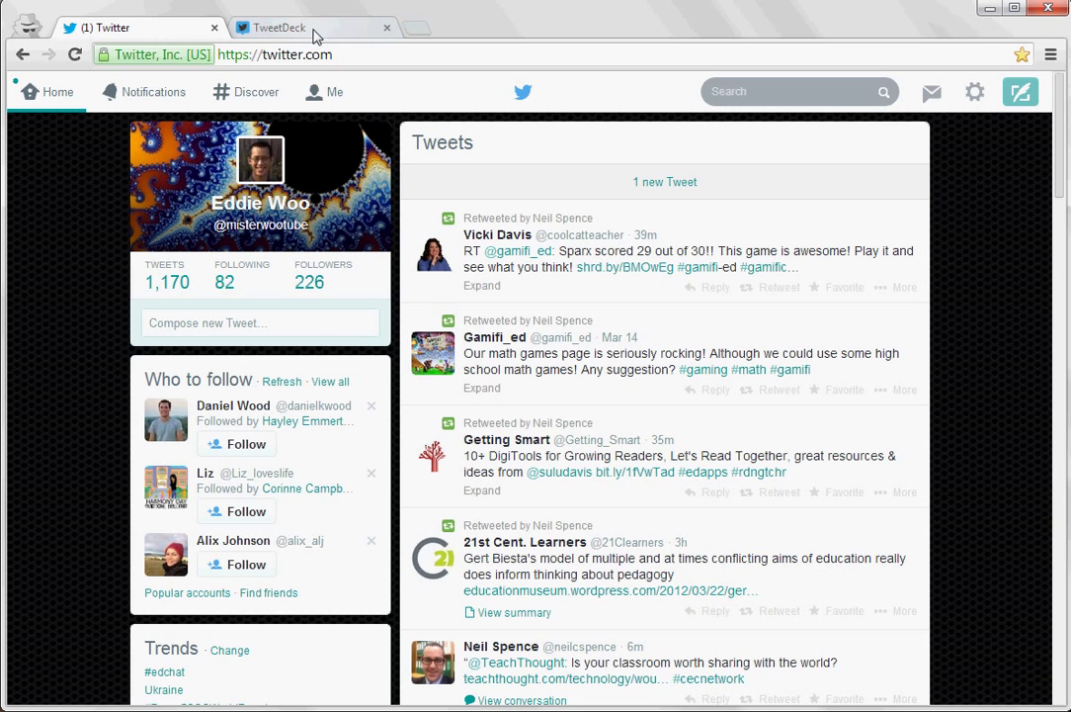
# View Twitter's Discover > Activity feed, then open TweetDeck's Messages column filter options.
pyautogui.click(315, 32)
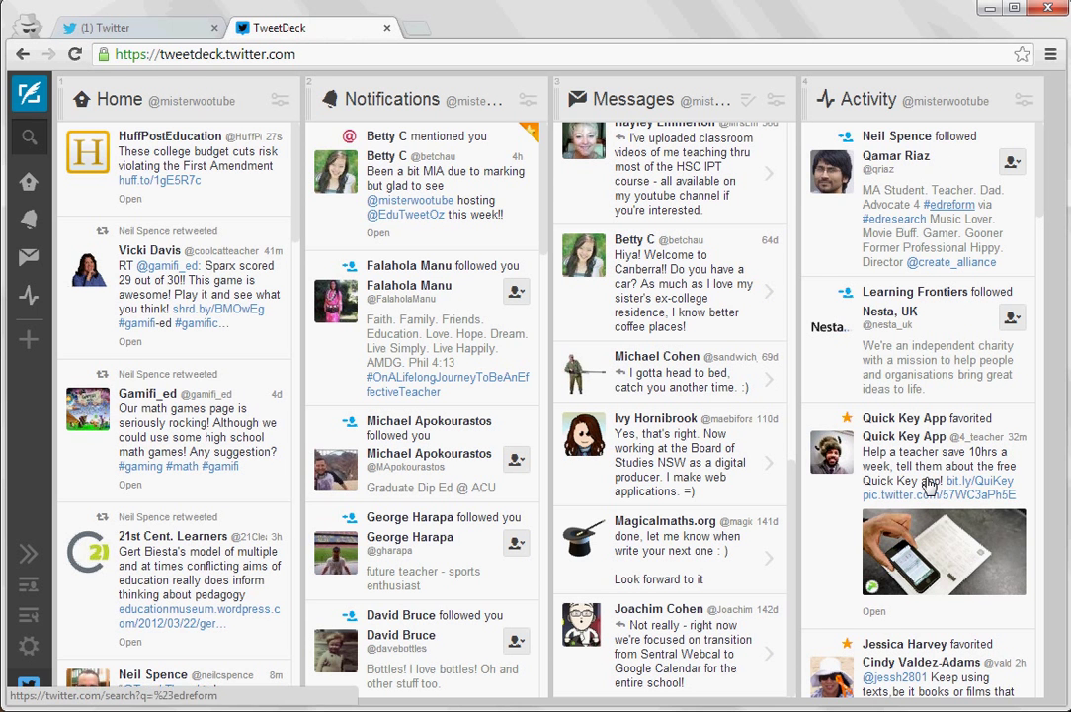
pyautogui.click(141, 30)
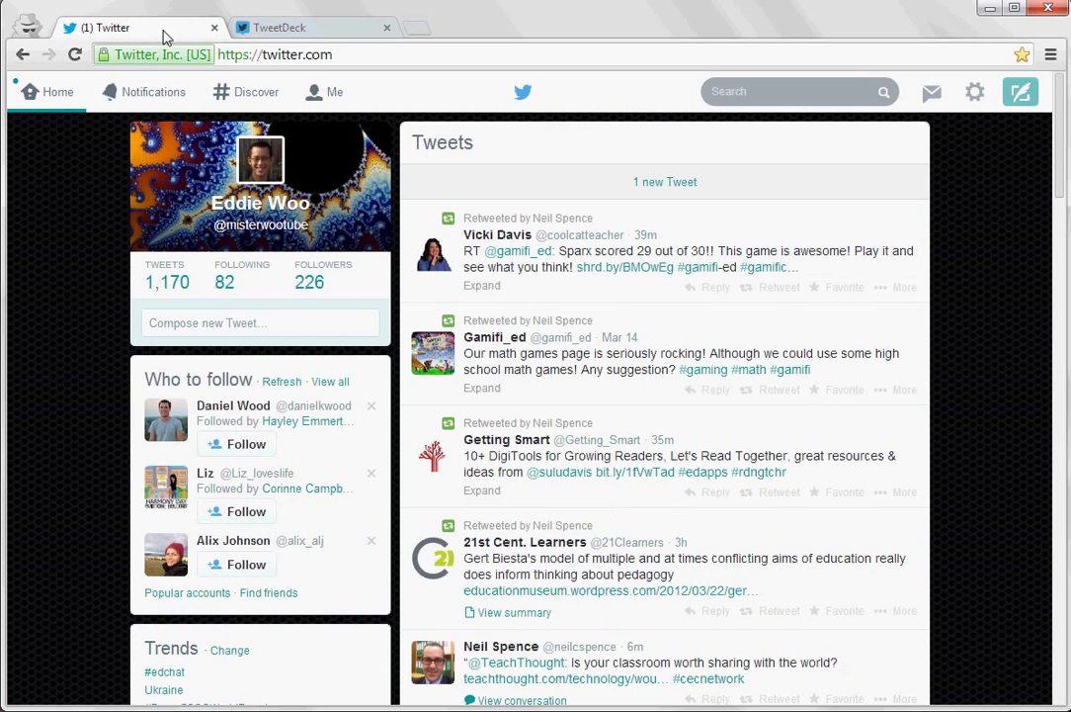
pyautogui.click(264, 107)
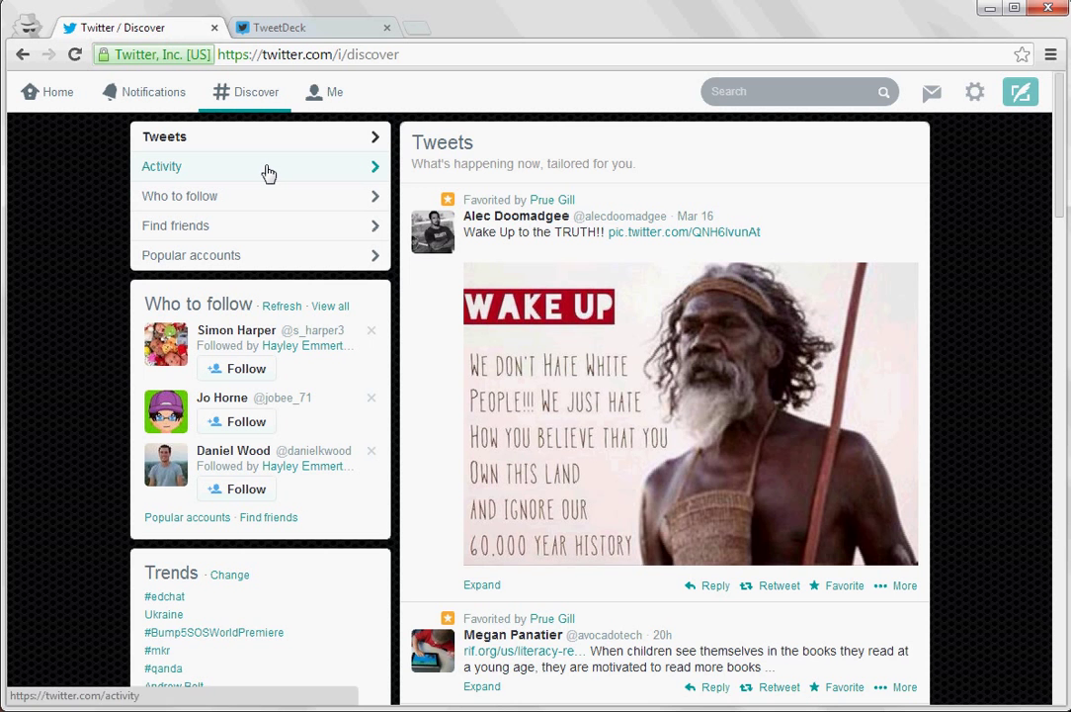
pyautogui.click(267, 173)
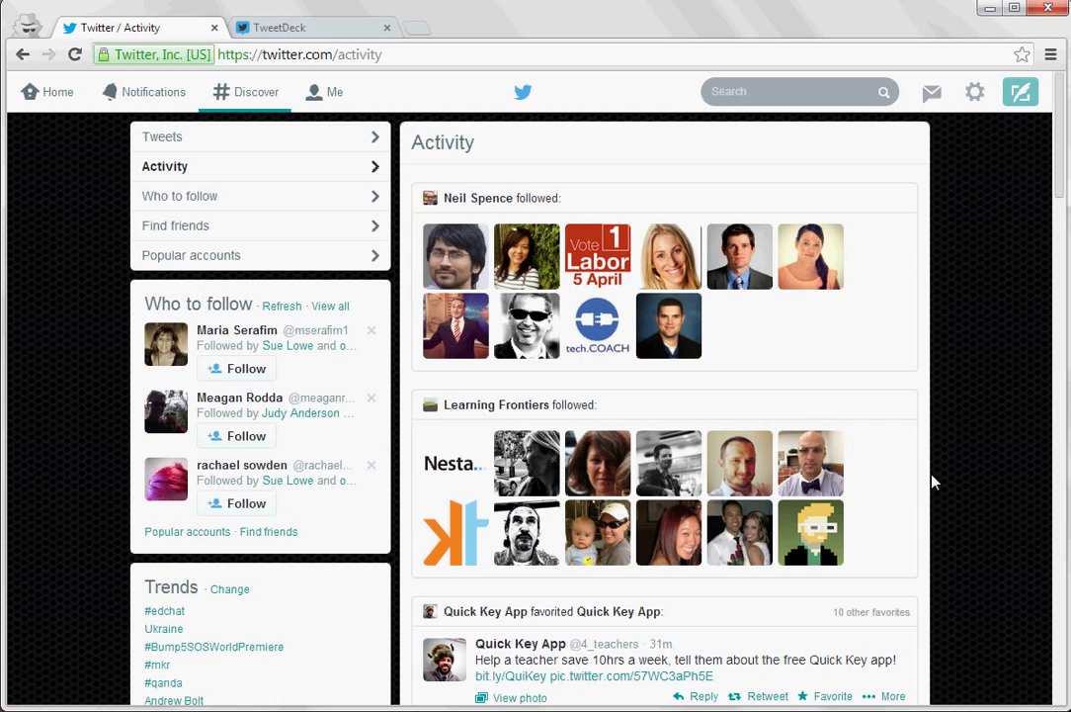
pyautogui.scroll(-1, 934, 482)
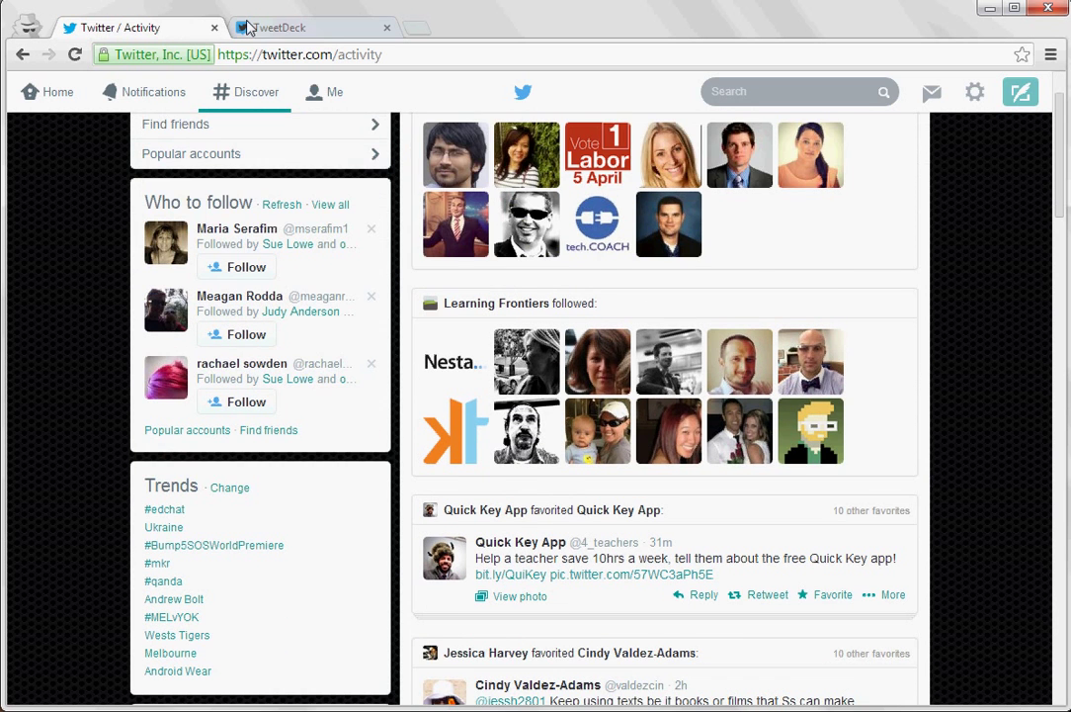
pyautogui.click(249, 28)
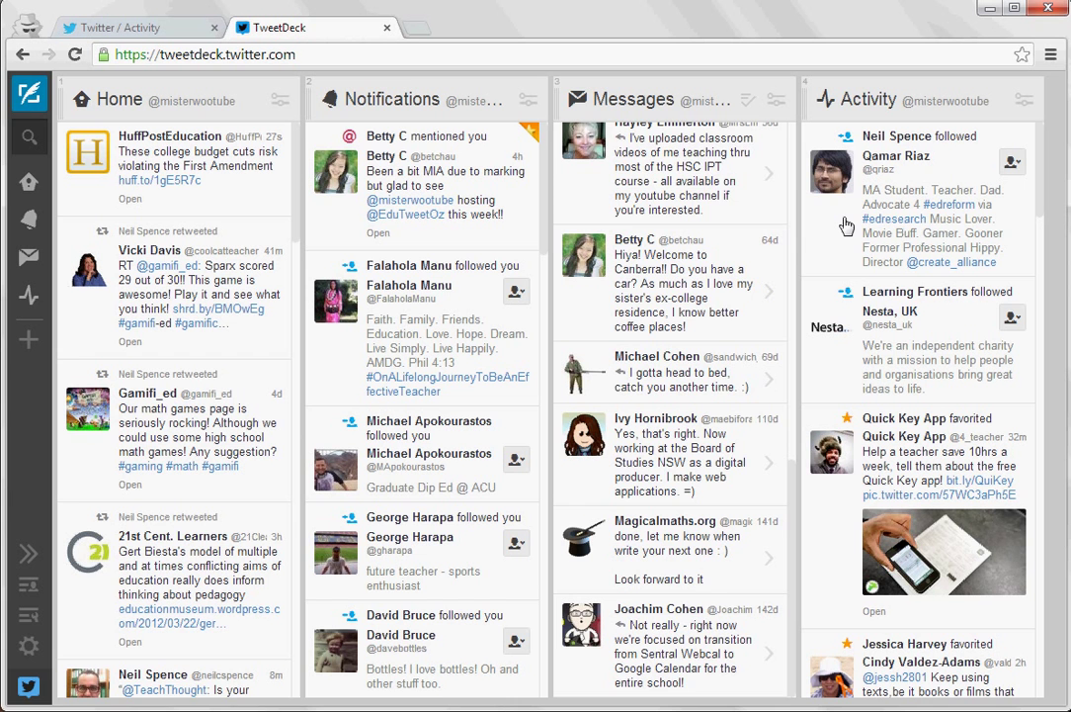
pyautogui.click(777, 97)
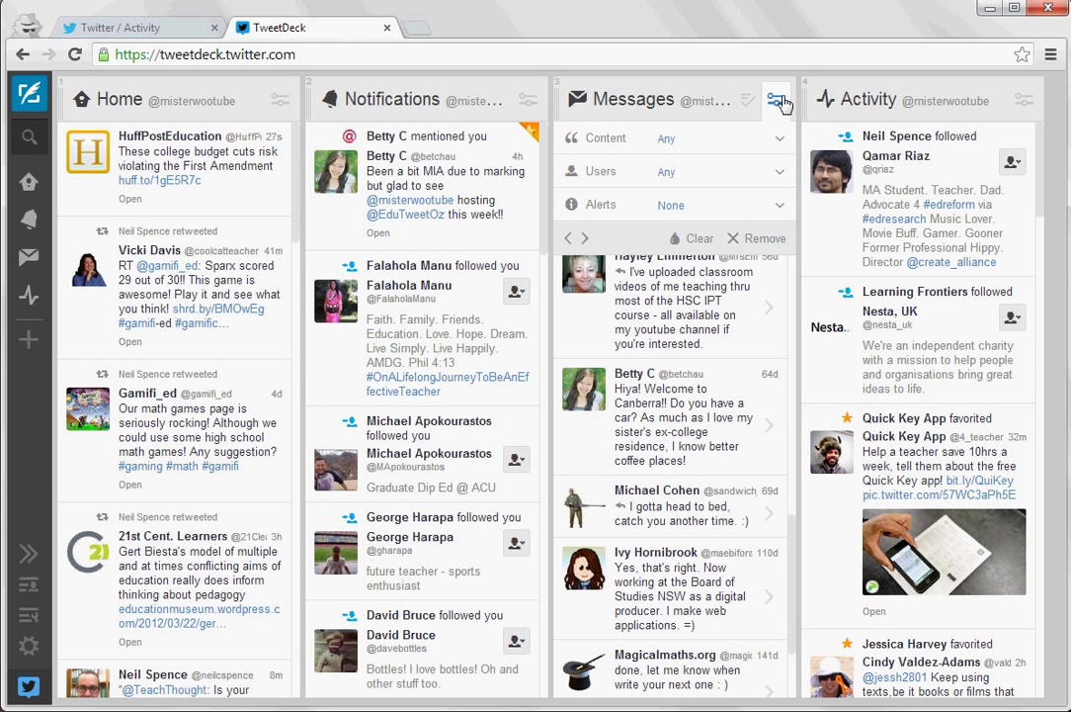
# Remove the Messages column and then the Activity column from TweetDeck.
pyautogui.click(763, 240)
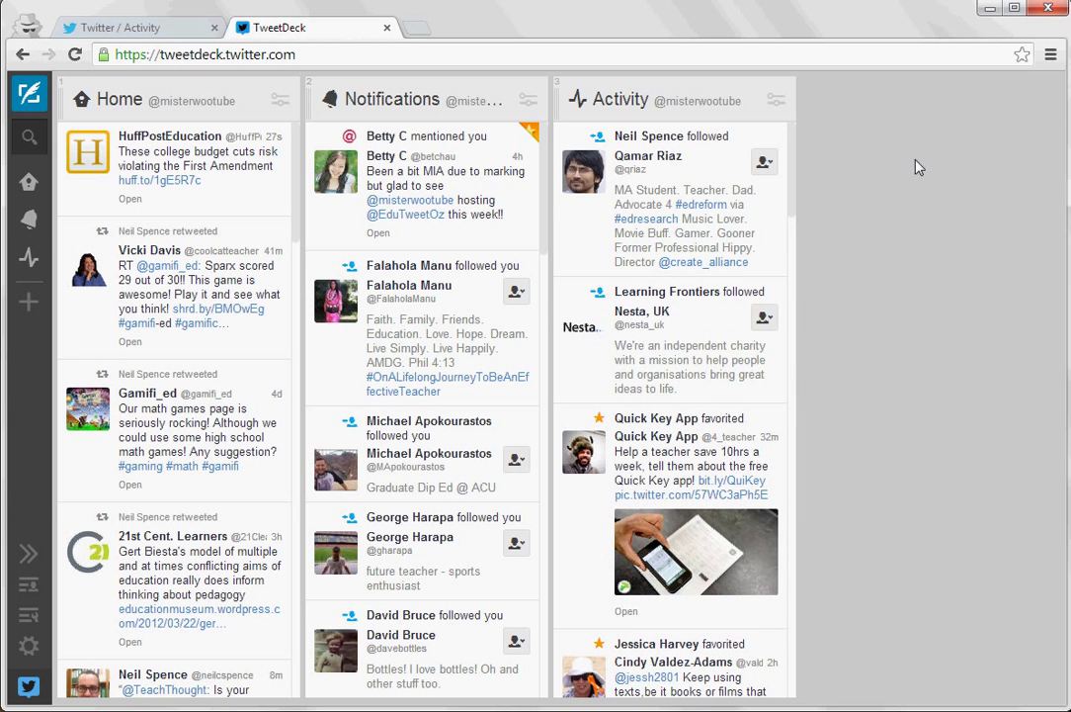
pyautogui.click(776, 103)
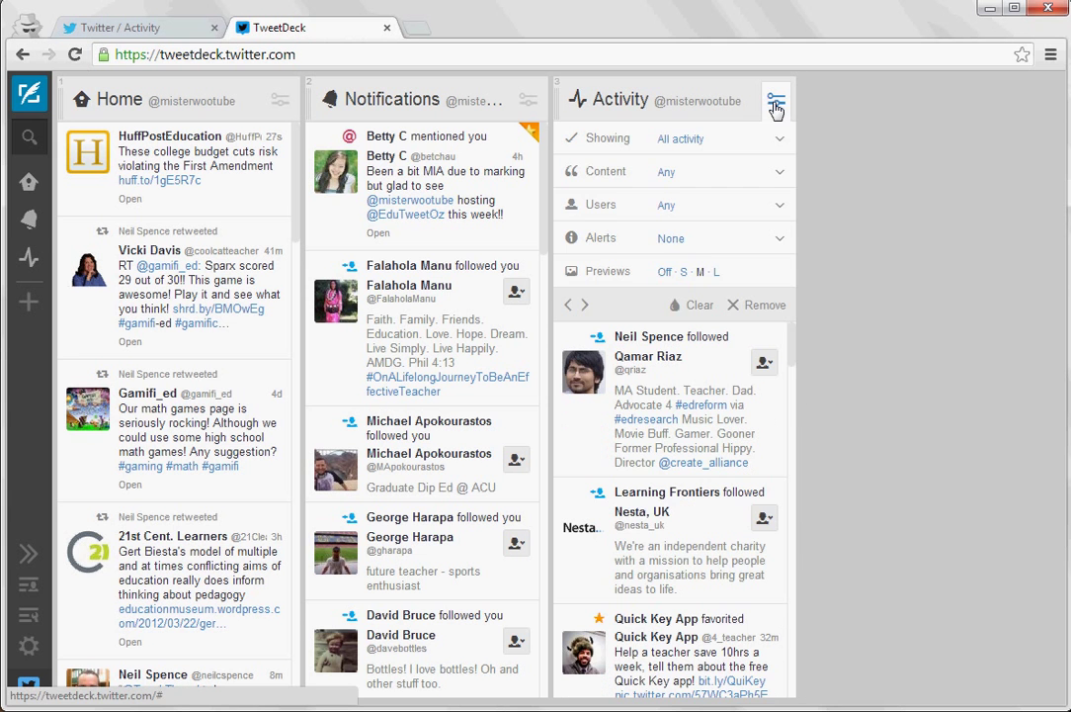
pyautogui.click(763, 307)
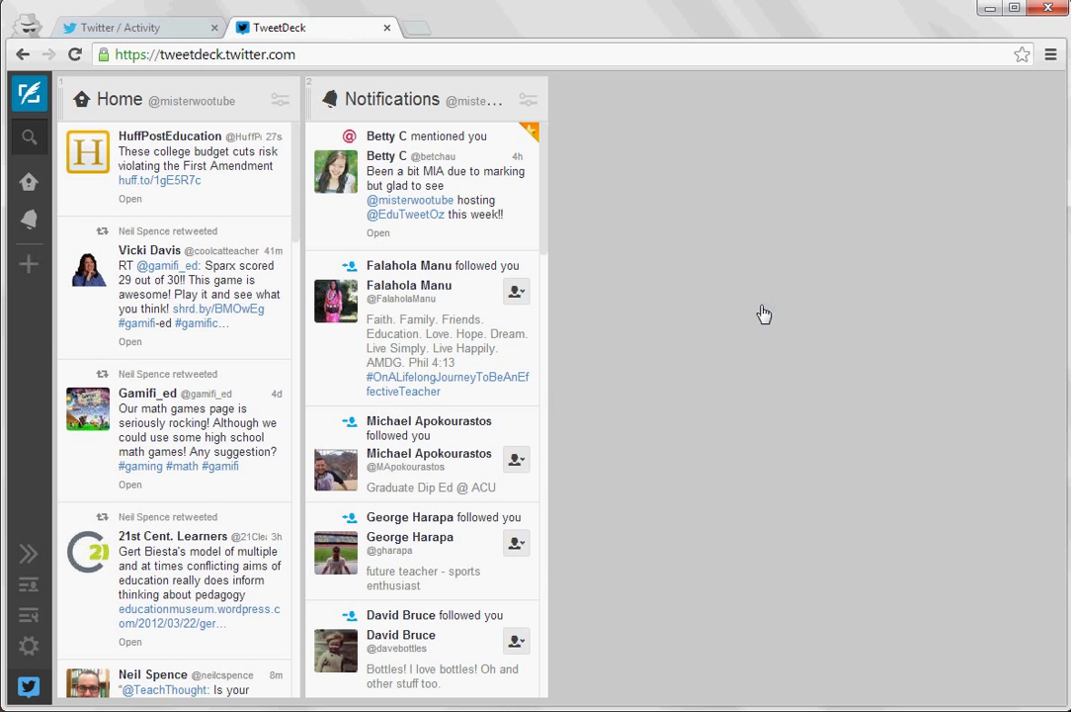
# Add a Search column using the recent #edutweetoz search.
pyautogui.click(29, 266)
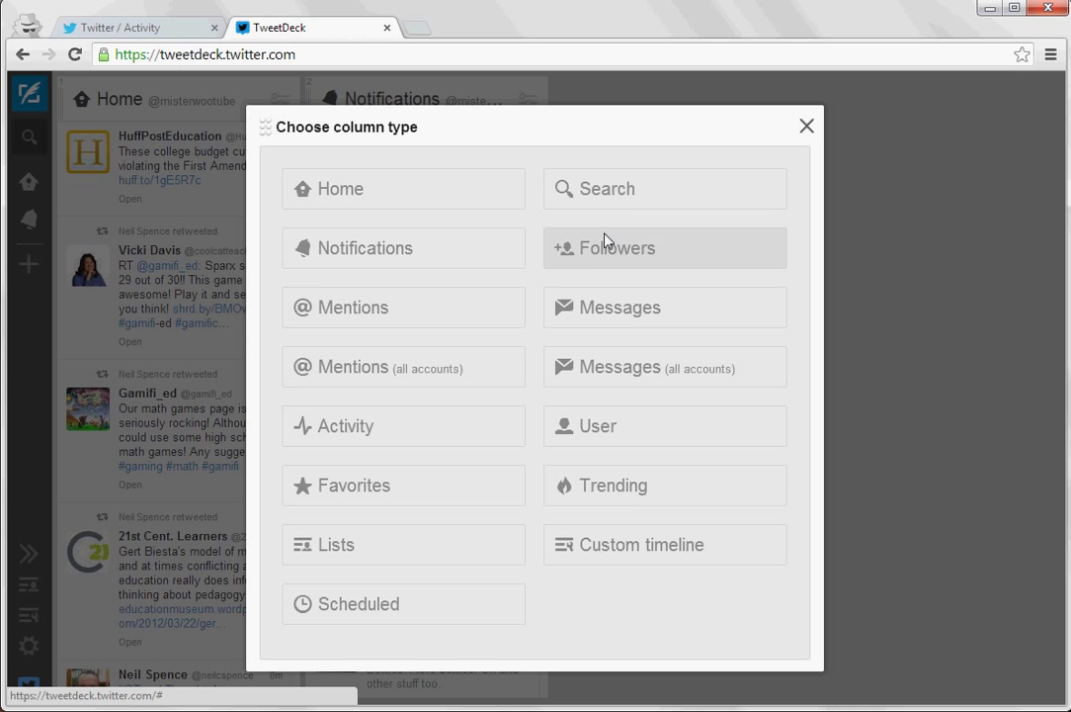
pyautogui.click(624, 210)
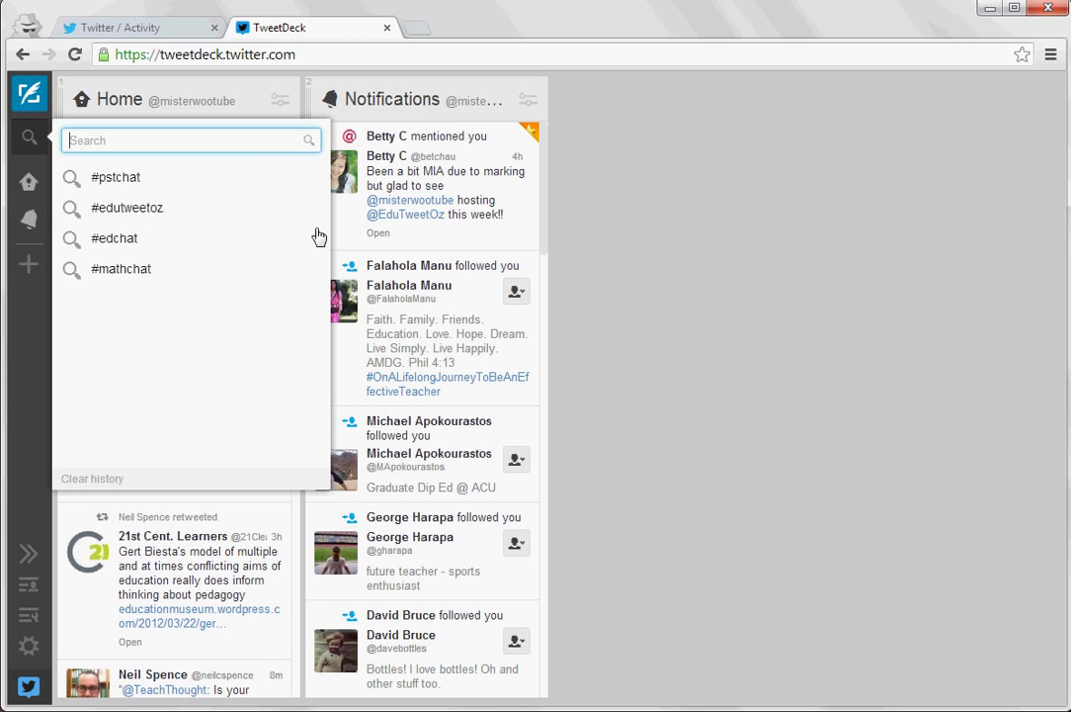
pyautogui.click(188, 216)
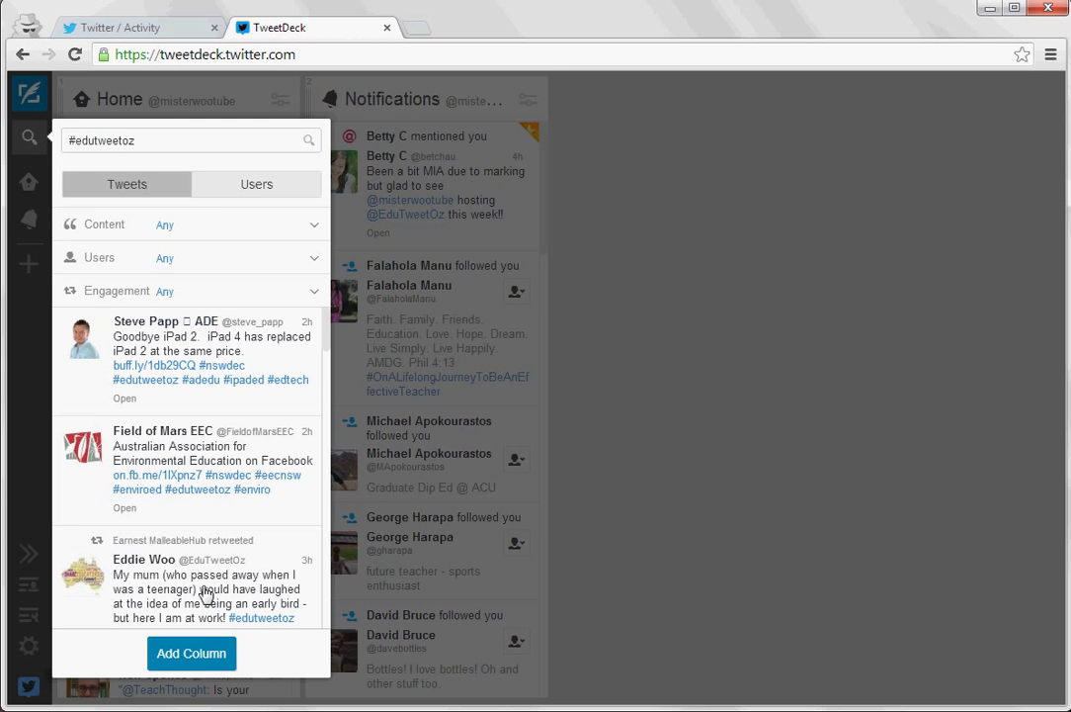
pyautogui.click(203, 664)
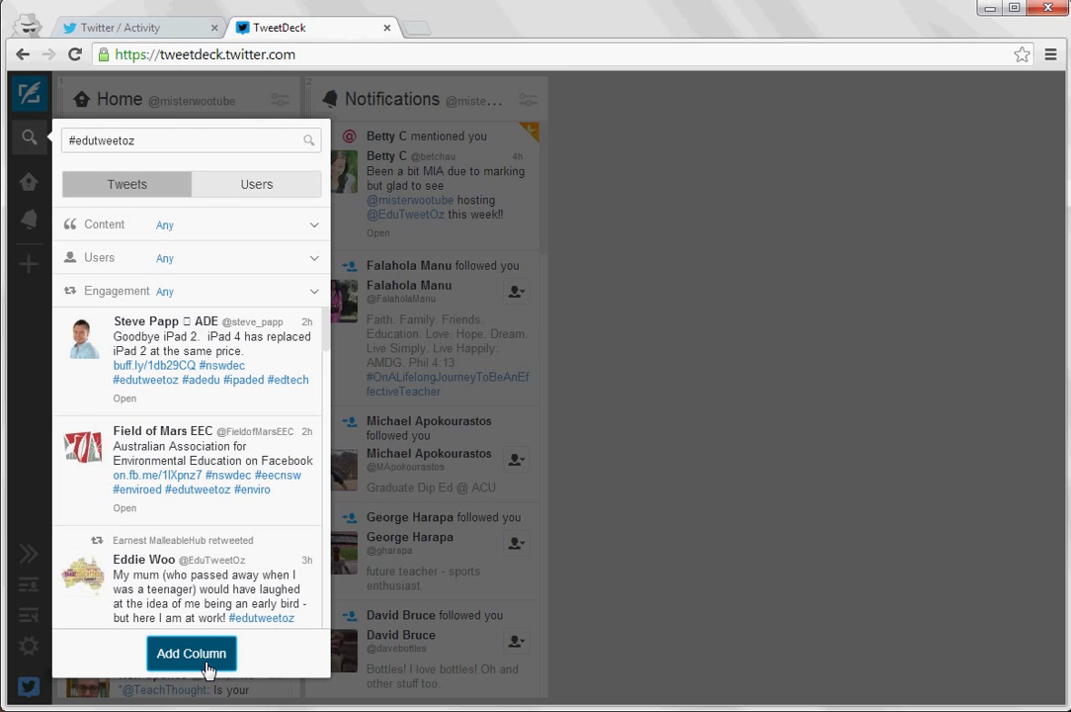
pyautogui.click(191, 654)
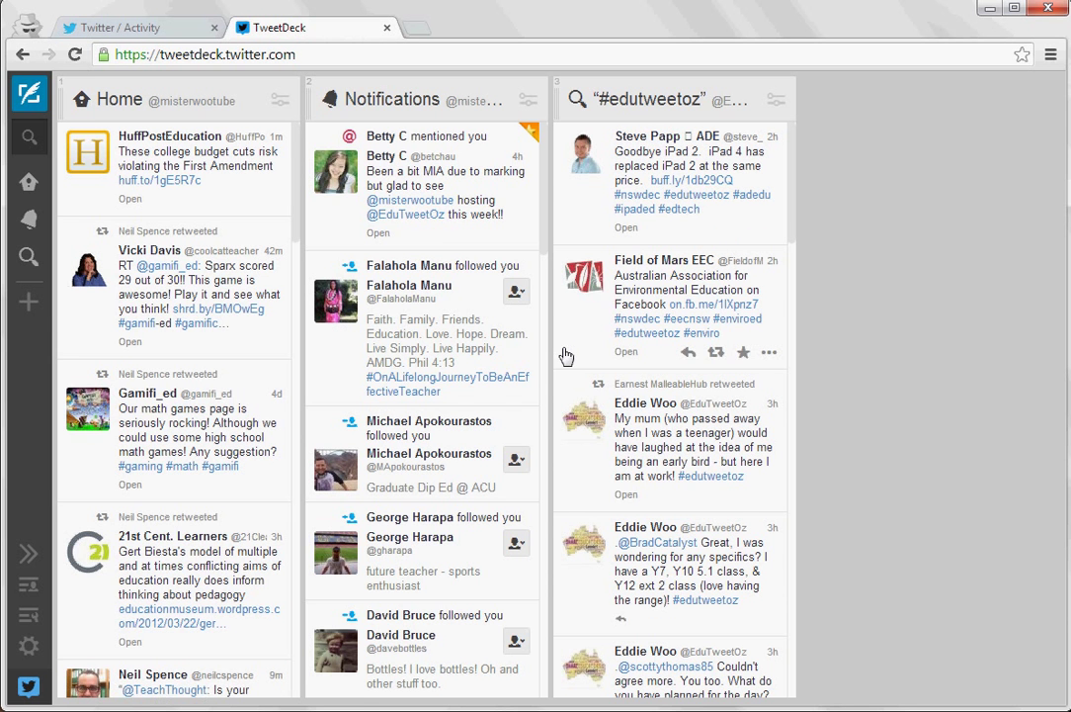
# Add a Search column for #edchat from the search suggestion.
pyautogui.click(23, 305)
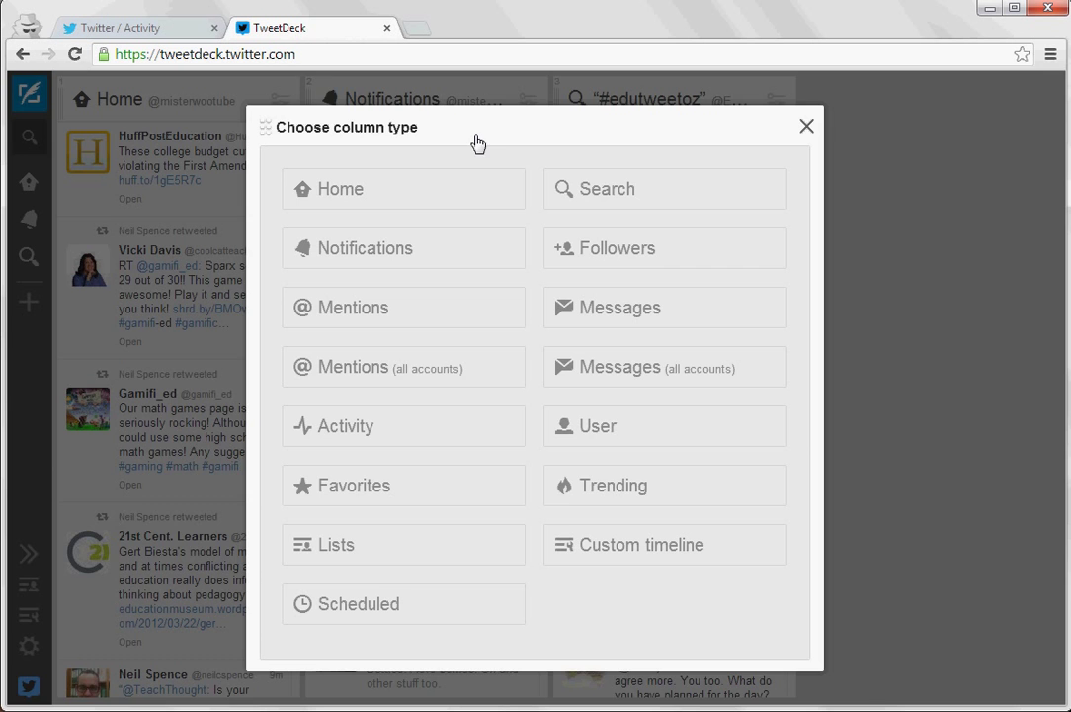
pyautogui.click(630, 211)
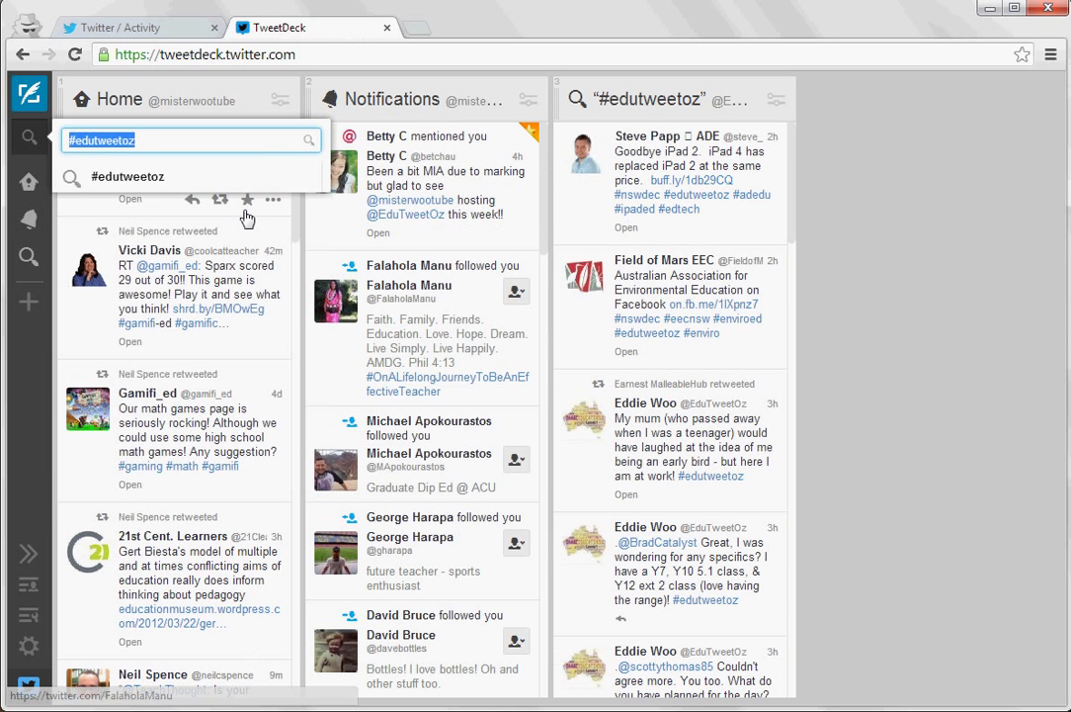
pyautogui.write('#edchat')
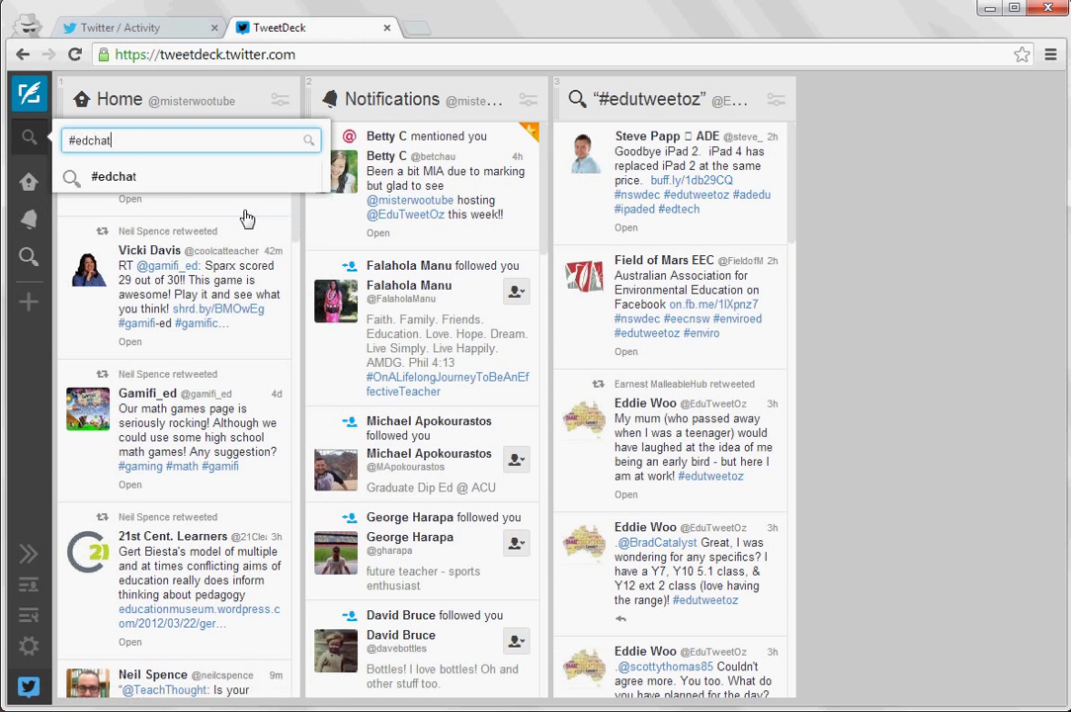
pyautogui.click(192, 176)
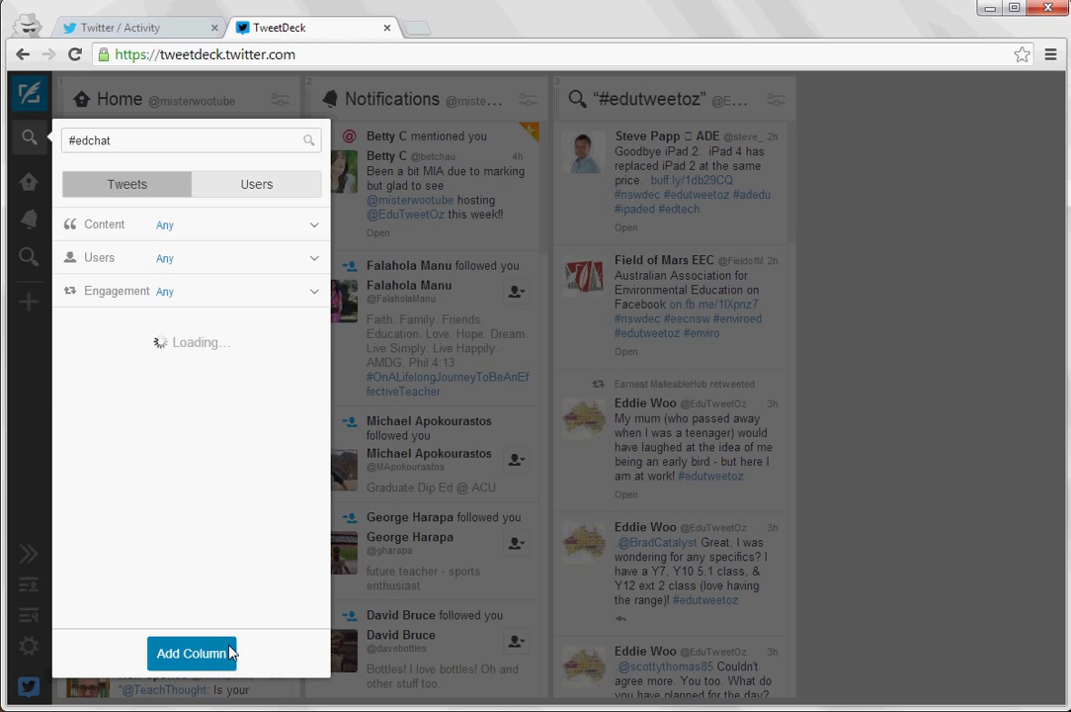
pyautogui.click(196, 650)
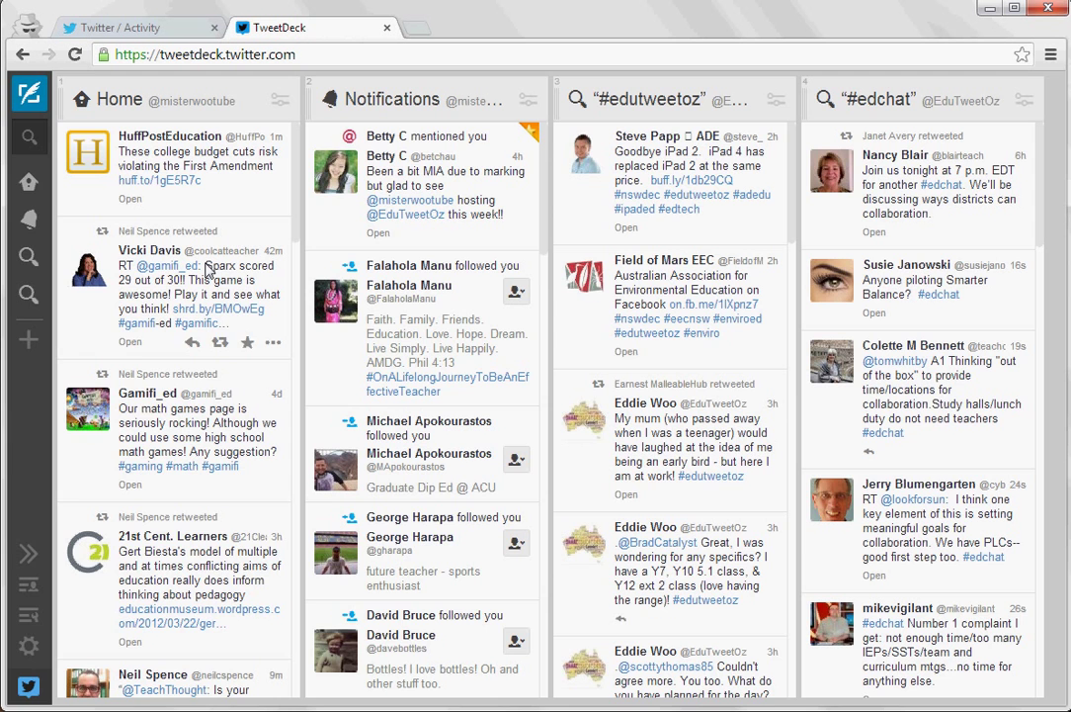
# Search '#math' and add a column for the suggested #mathchat.
pyautogui.click(27, 341)
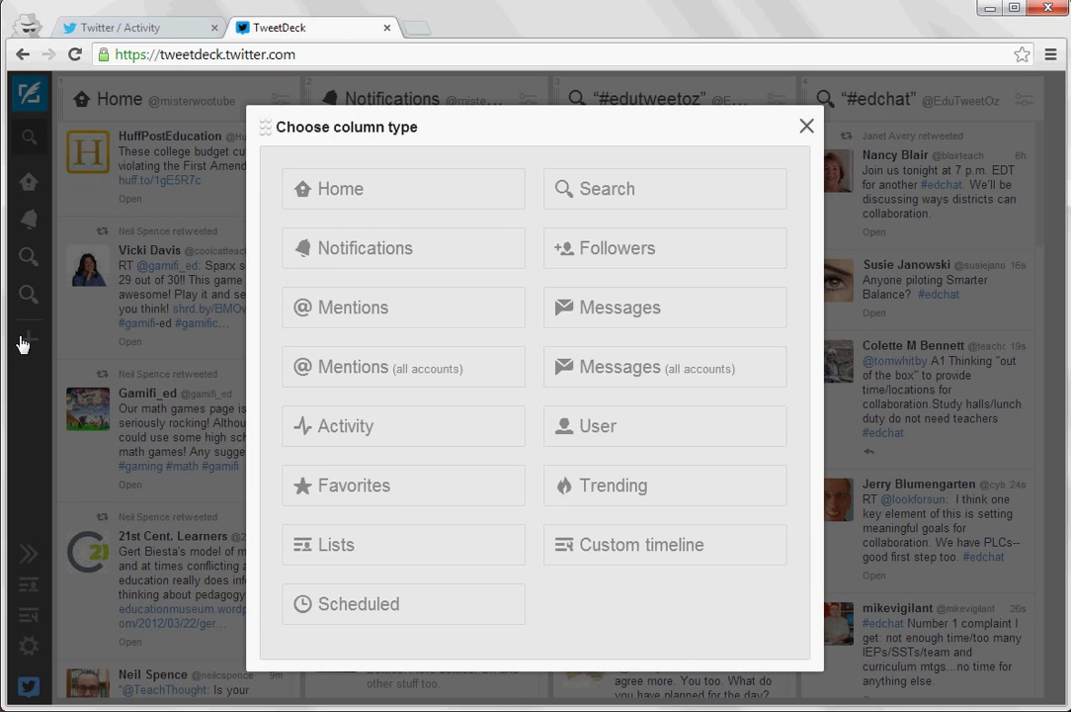
pyautogui.click(625, 201)
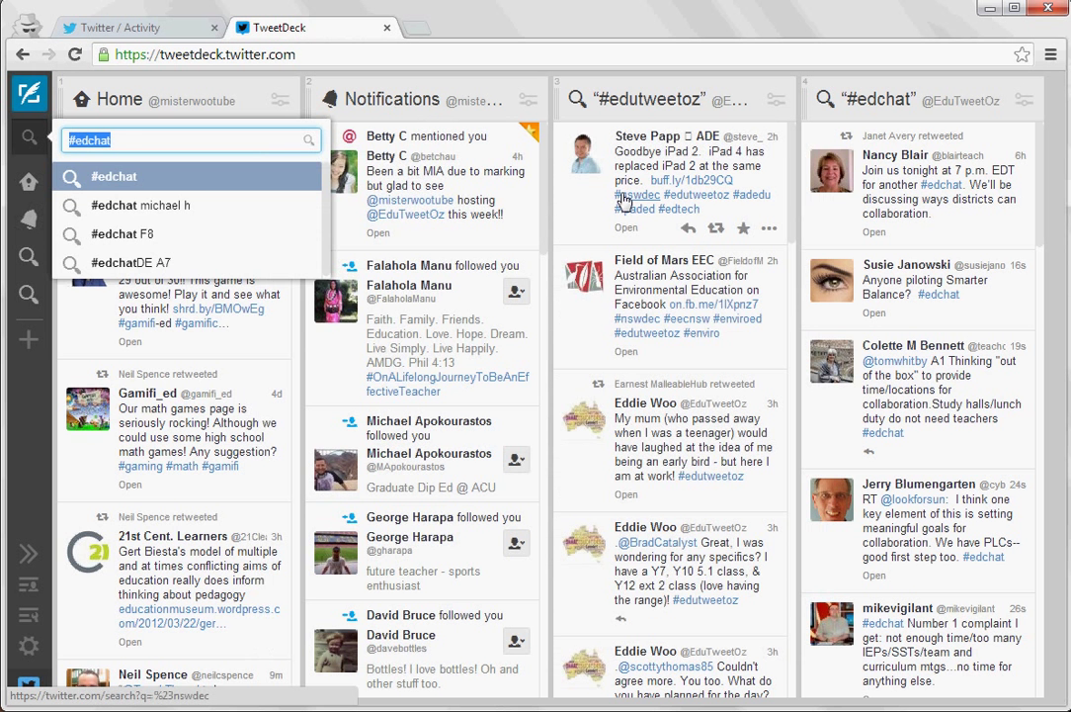
pyautogui.write('#math')
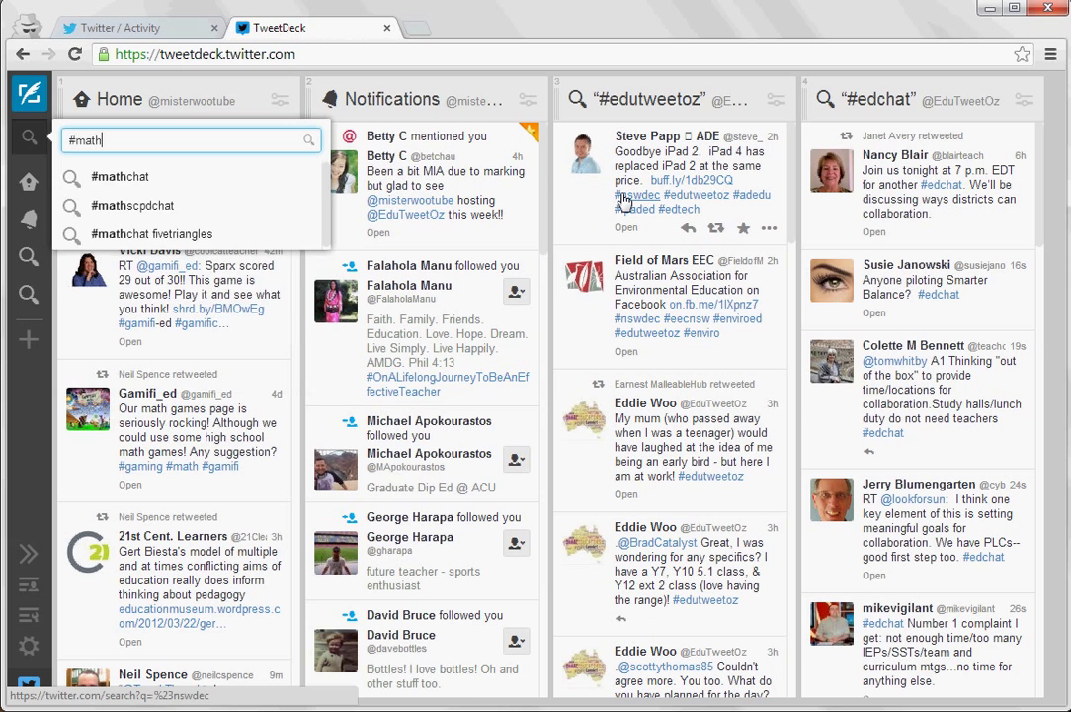
pyautogui.click(145, 178)
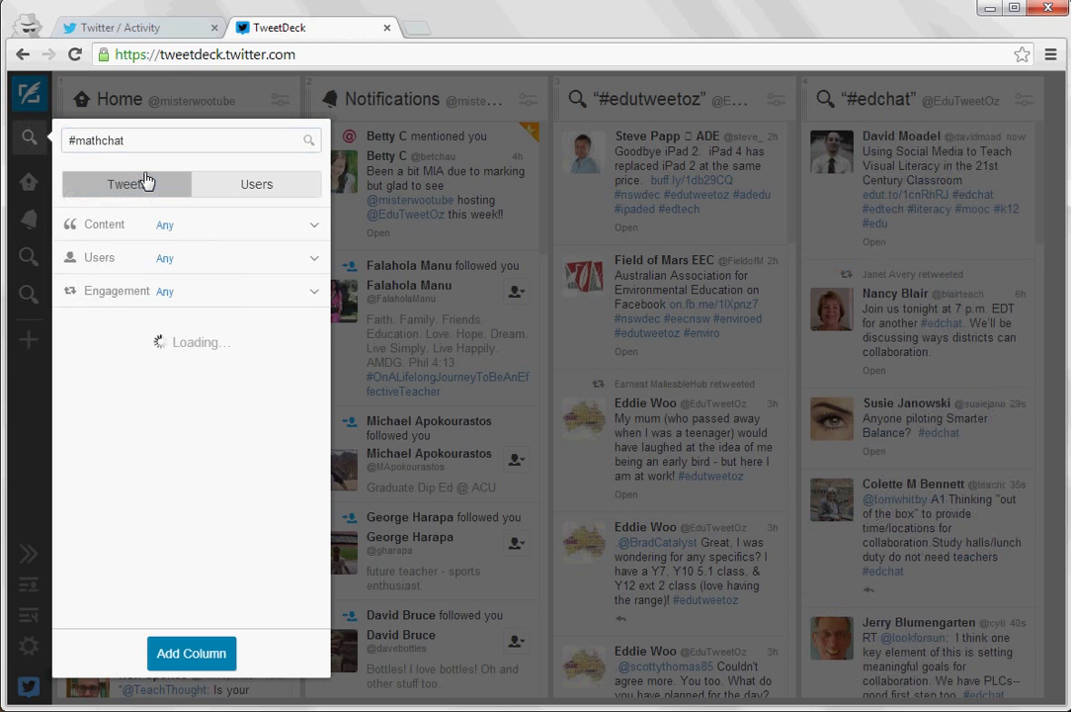
pyautogui.click(196, 651)
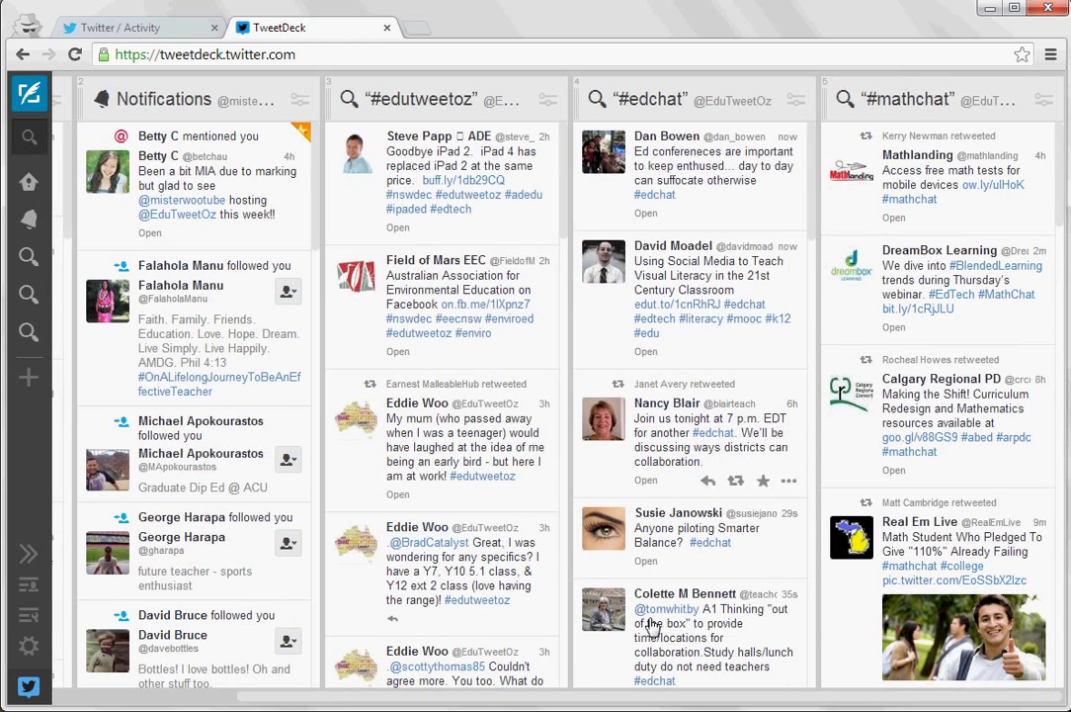
# Drag the #mathchat column beside Notifications, then remove it through its column options.
pyautogui.moveTo(491, 704); pyautogui.dragTo(457, 703)
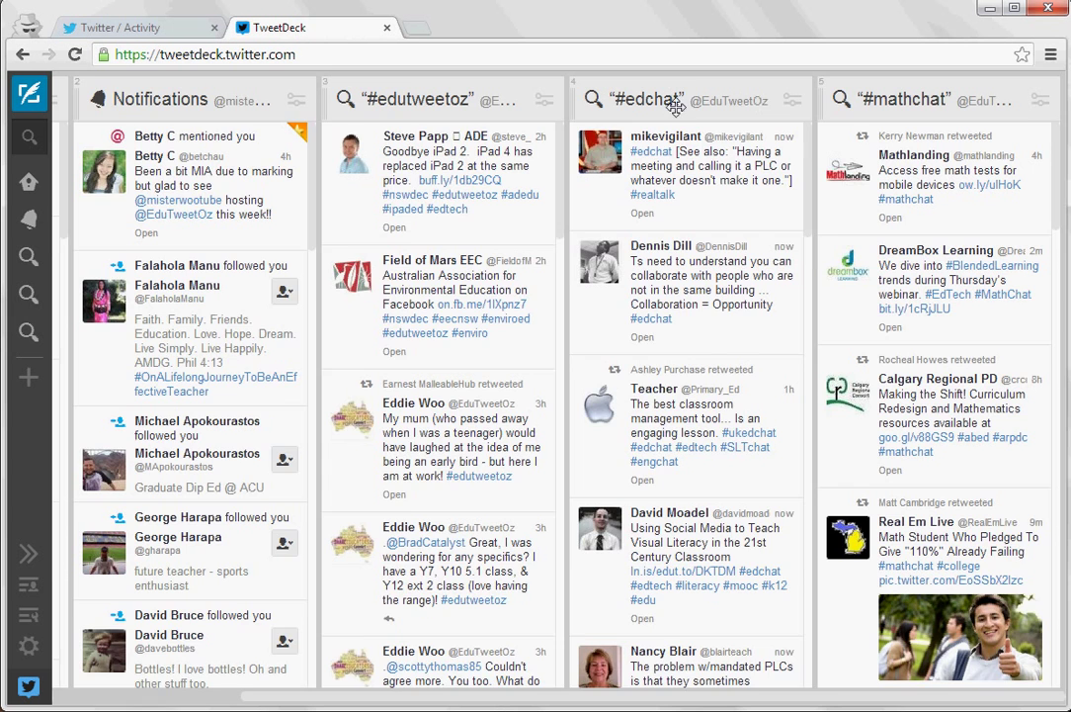
pyautogui.hscroll(-1, 537, 106)
pyautogui.moveTo(536, 106); pyautogui.dragTo(330, 117)
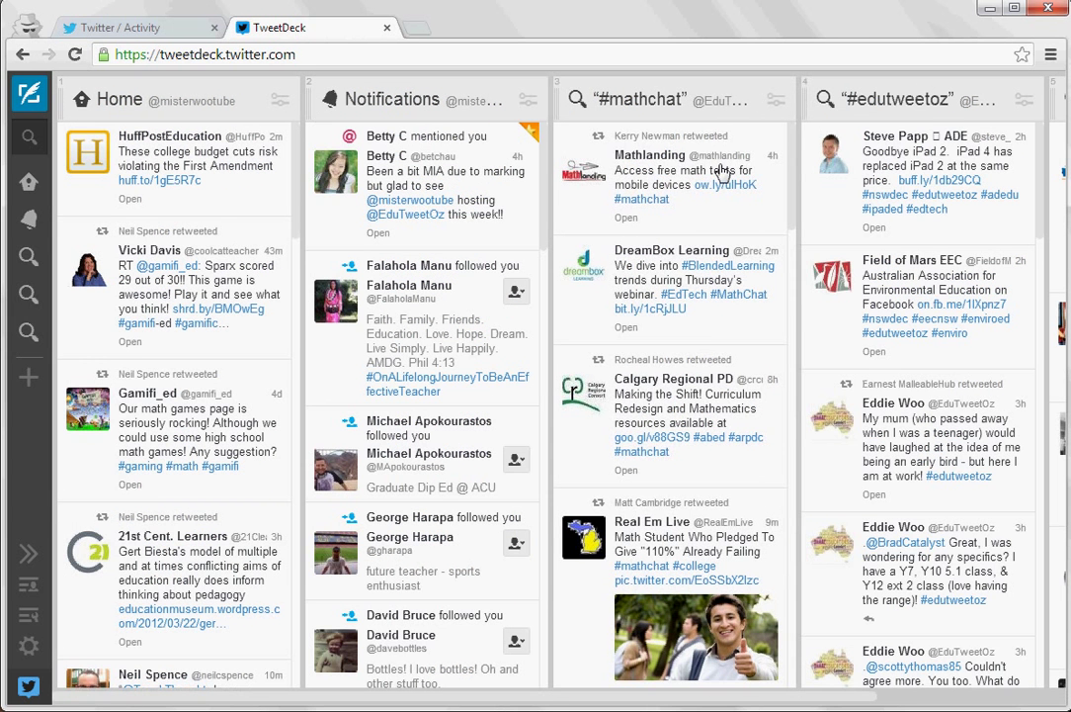
pyautogui.click(777, 100)
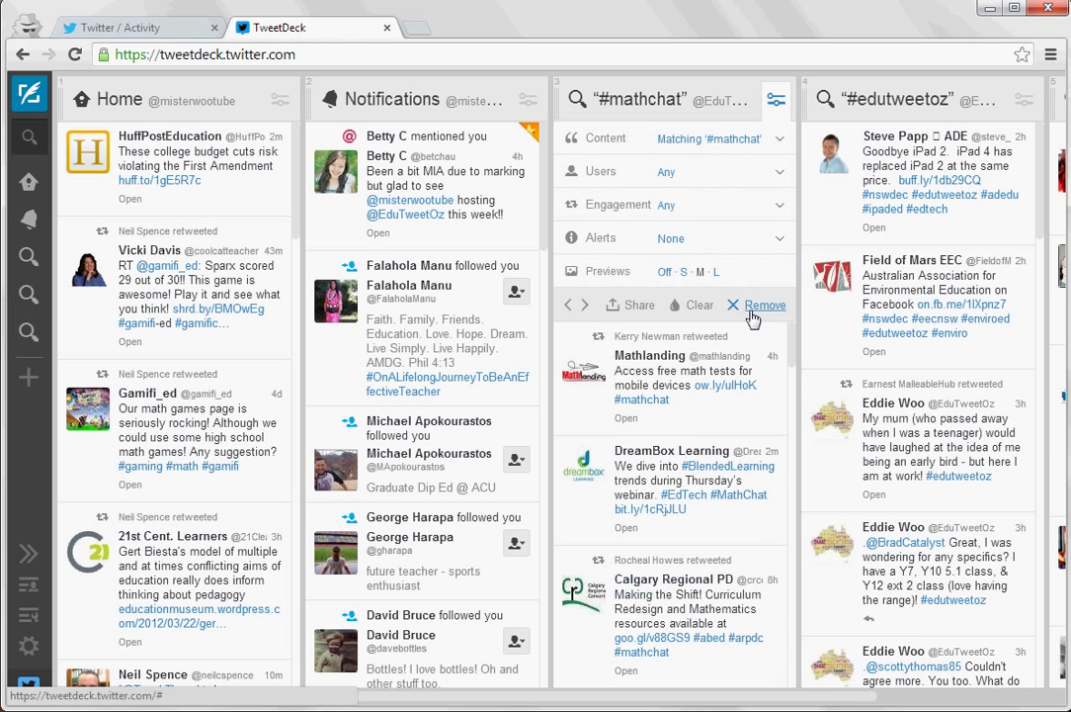
pyautogui.click(757, 377)
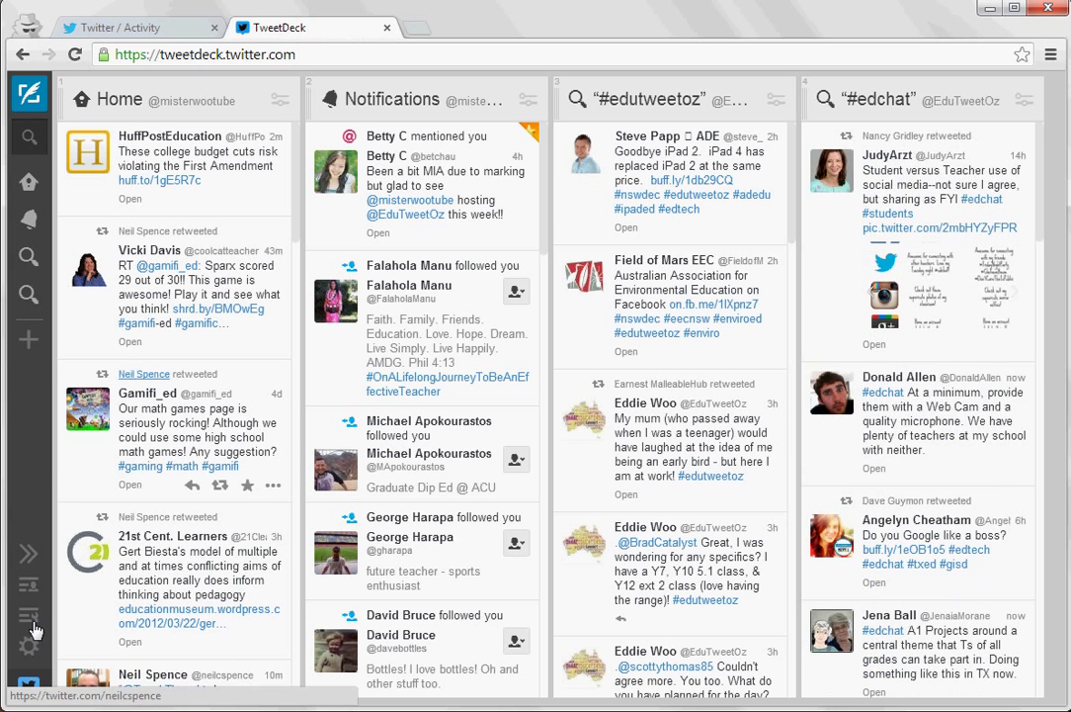
pyautogui.click(30, 648)
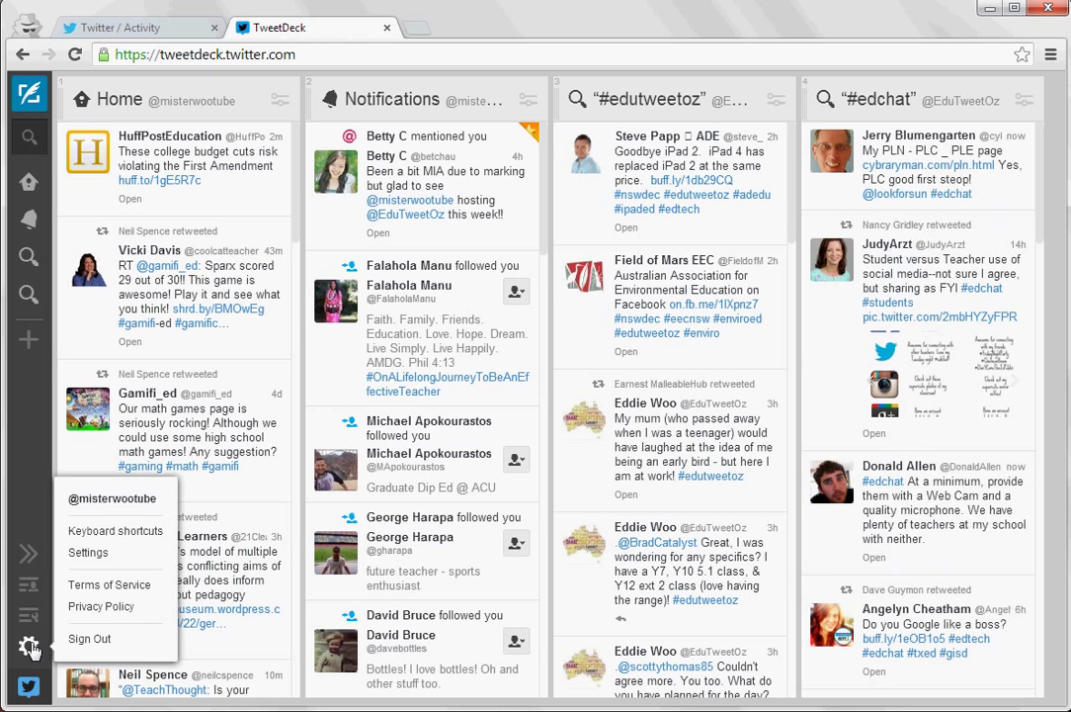
pyautogui.click(143, 553)
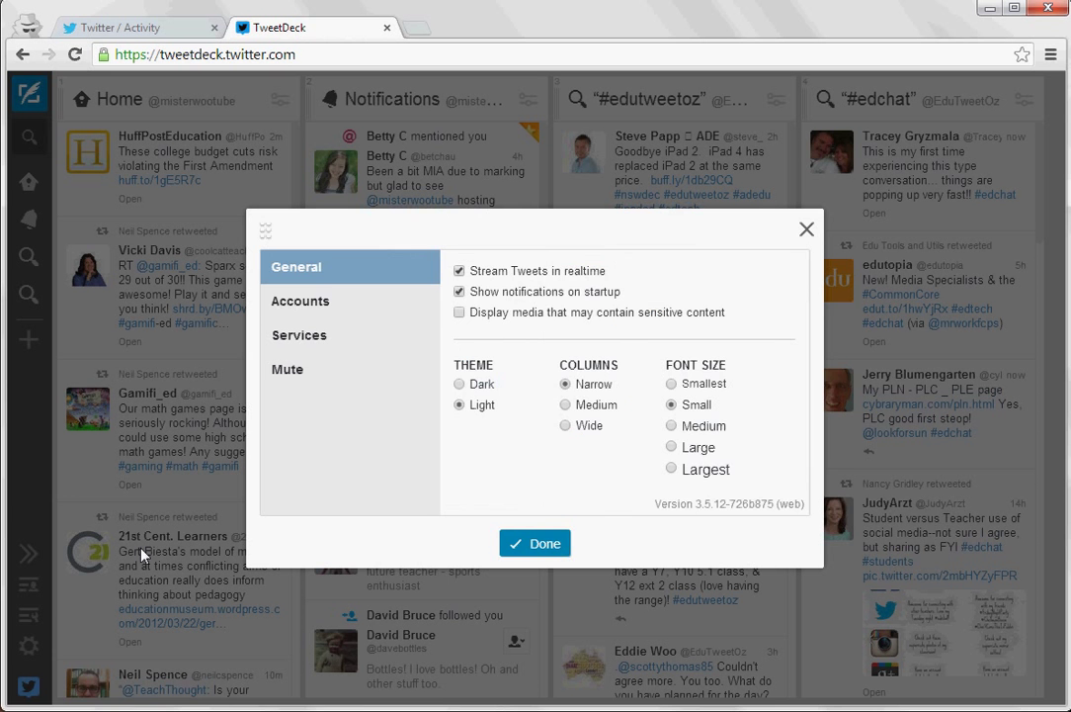
pyautogui.click(306, 307)
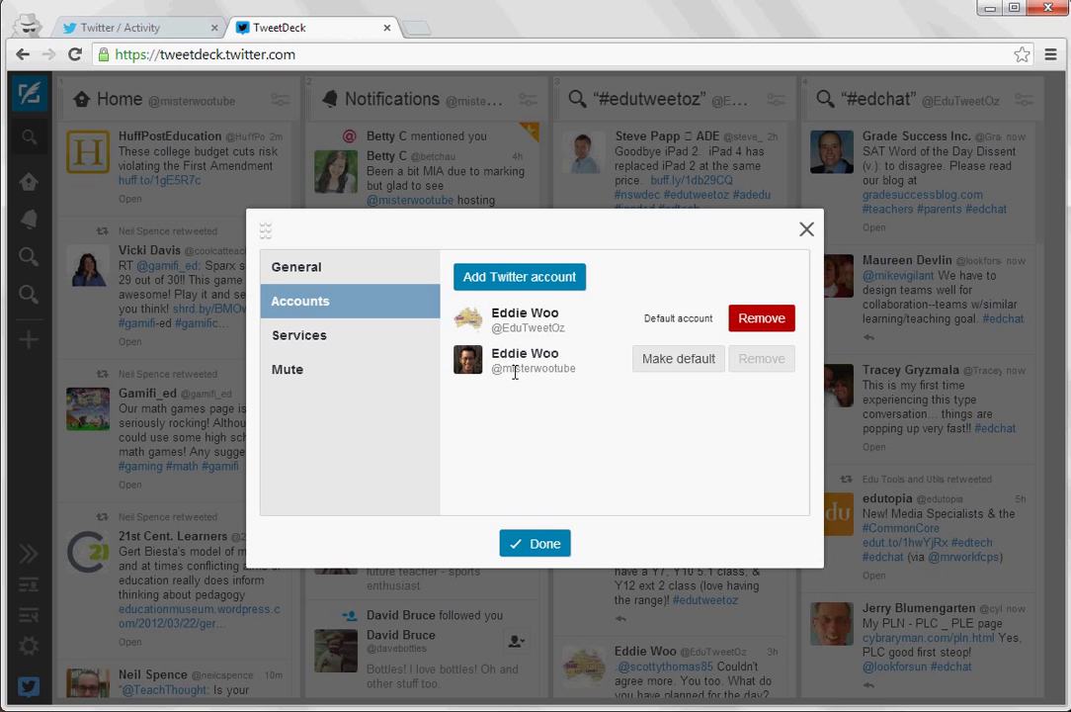
pyautogui.click(539, 551)
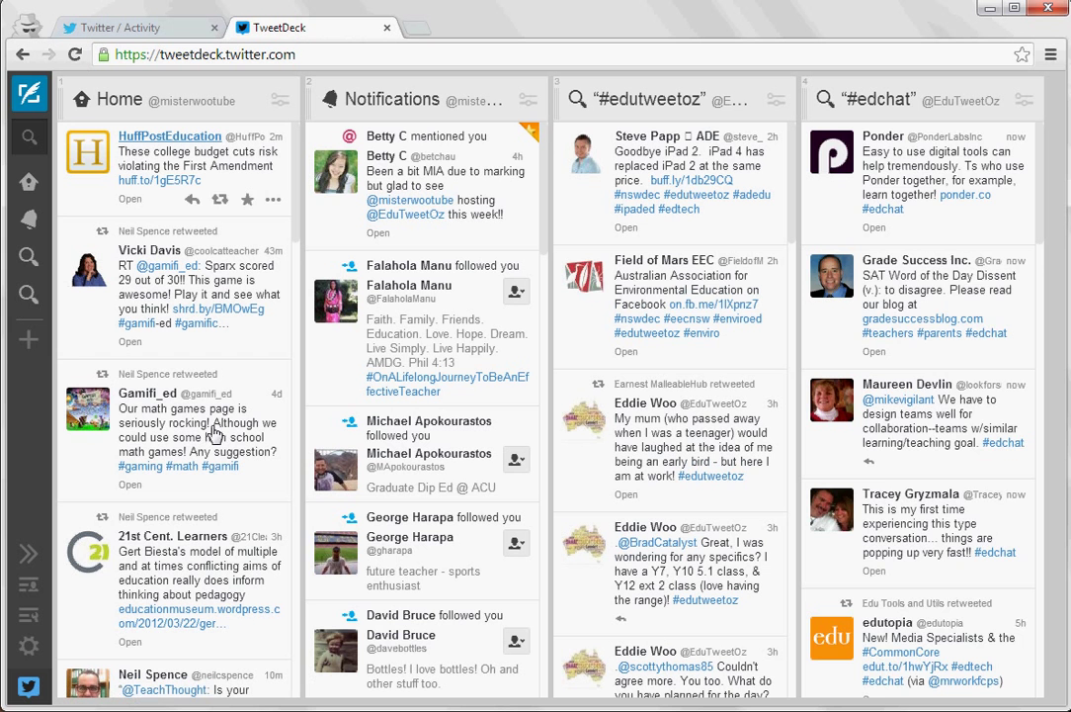